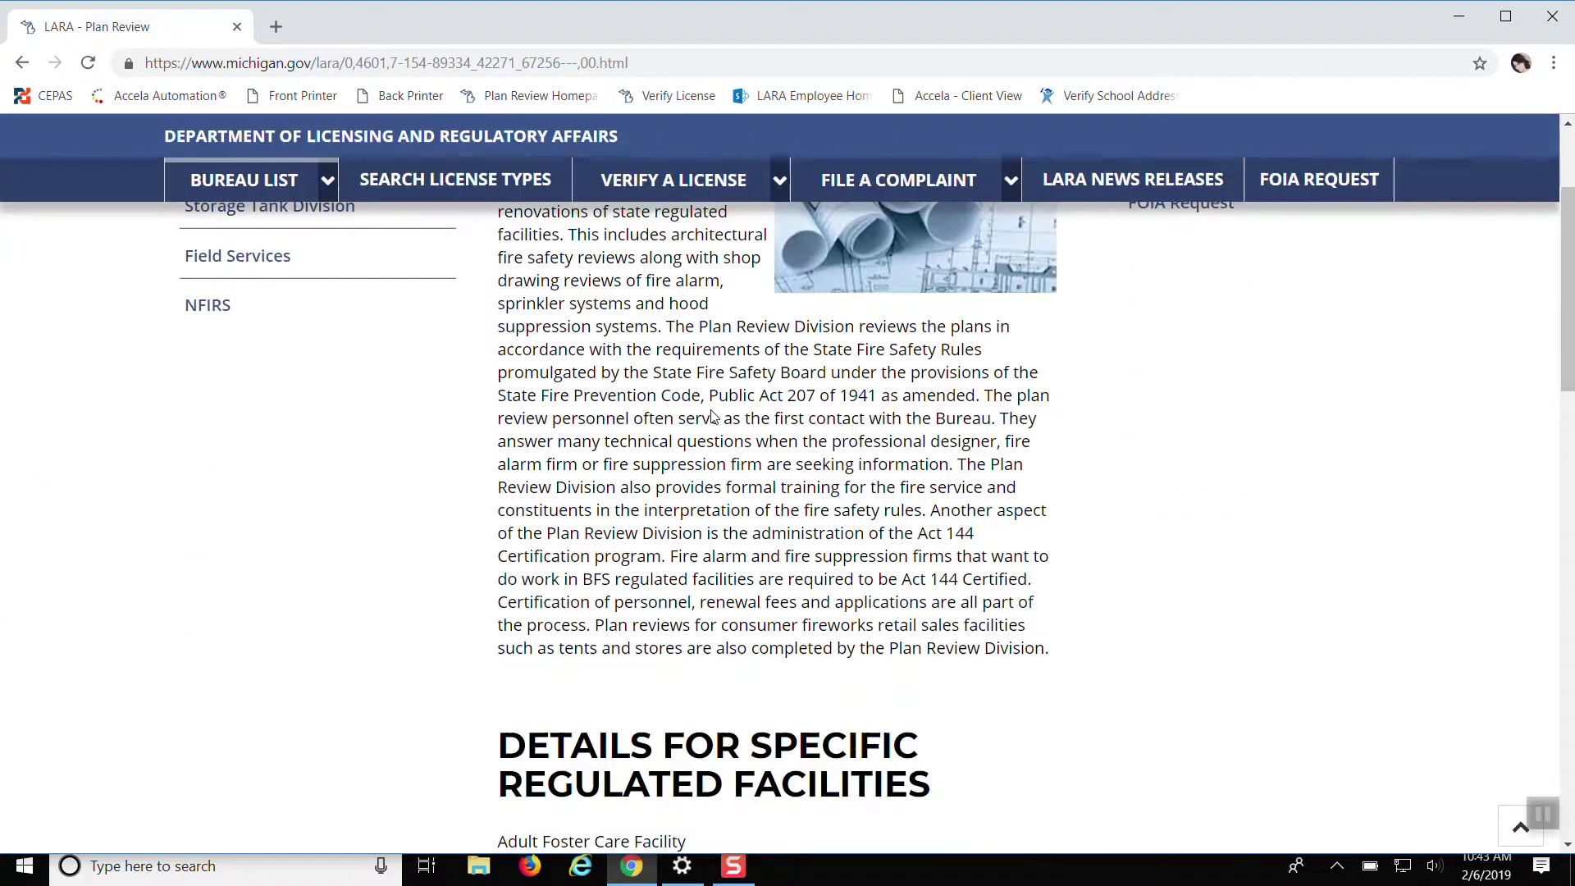
Open the 'Accela Automation | Citizen Portal' link under 'What You Need to Know' on the Plan Review page
scroll(712, 416, down, 1)
scroll(1095, 629, up, 5)
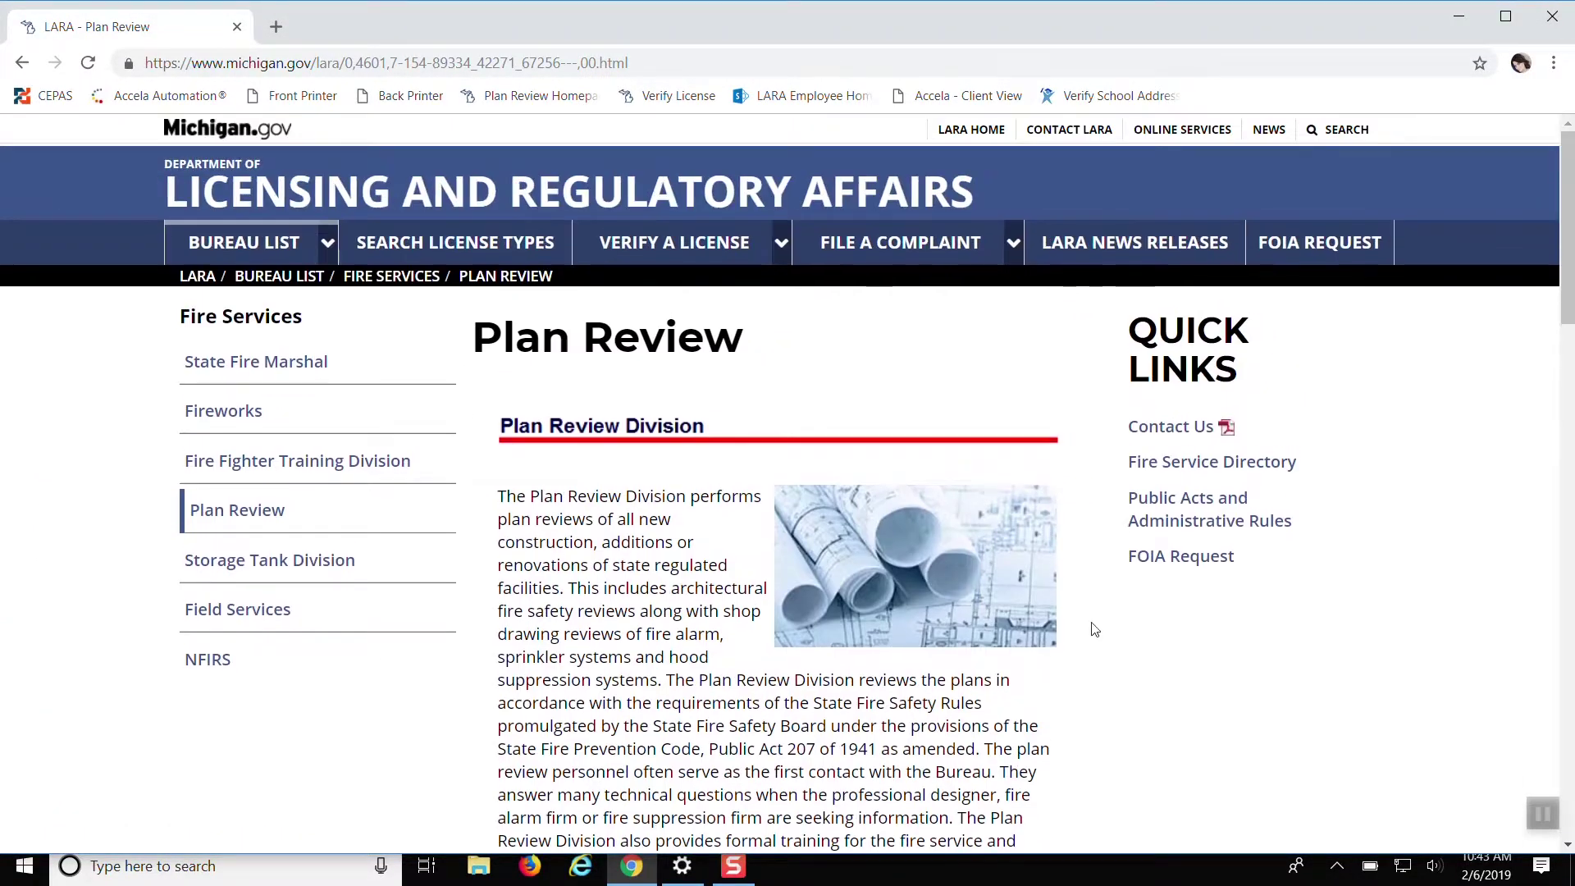
scroll(1095, 629, down, 12)
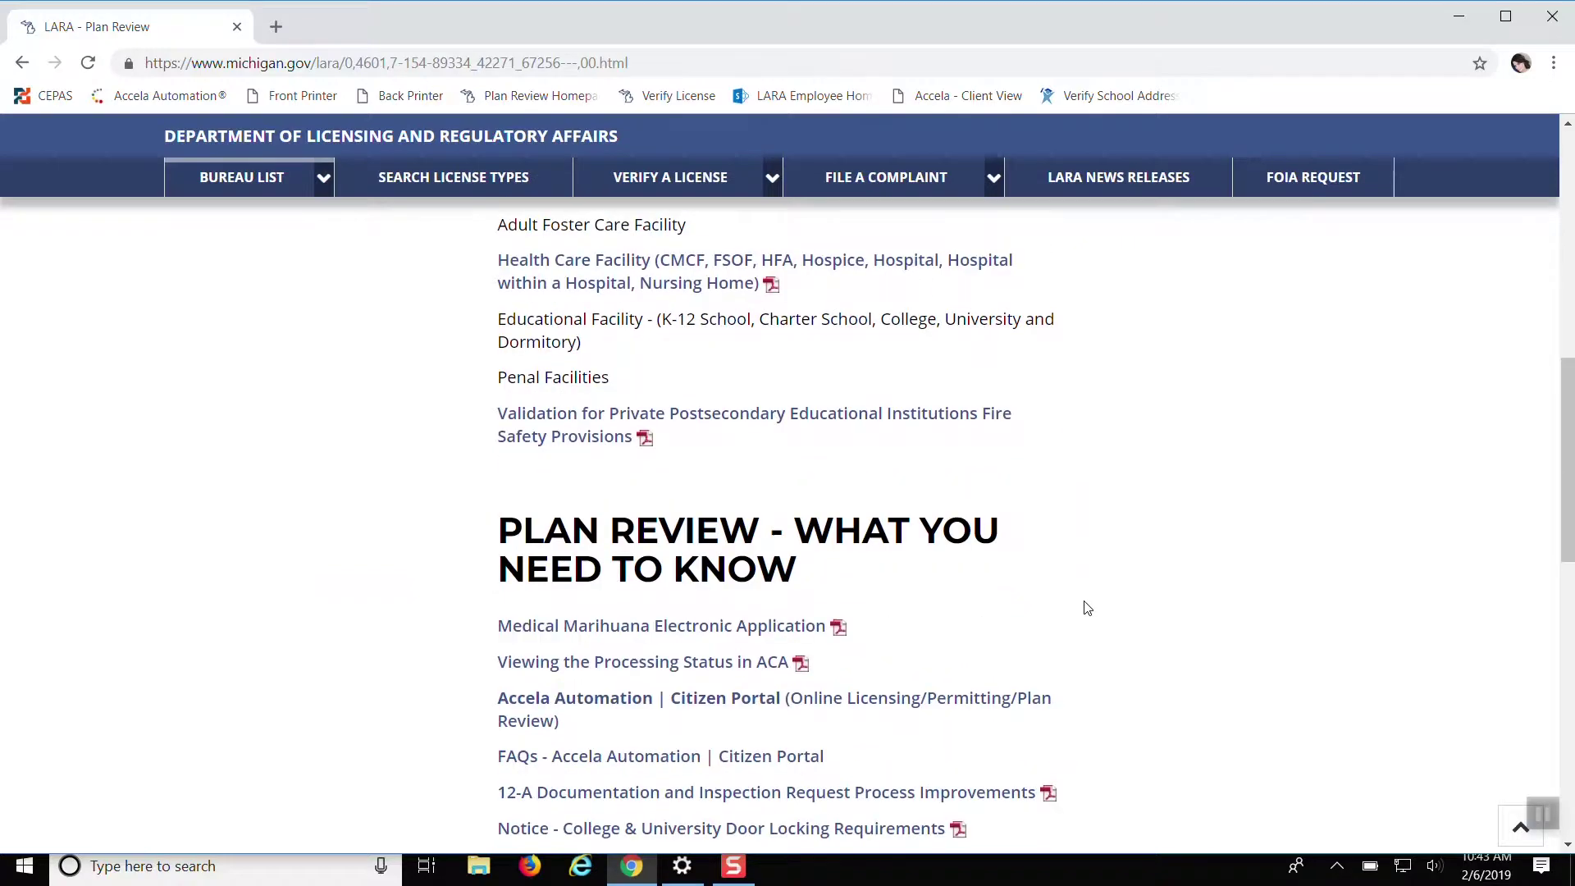
scroll(1087, 607, down, 12)
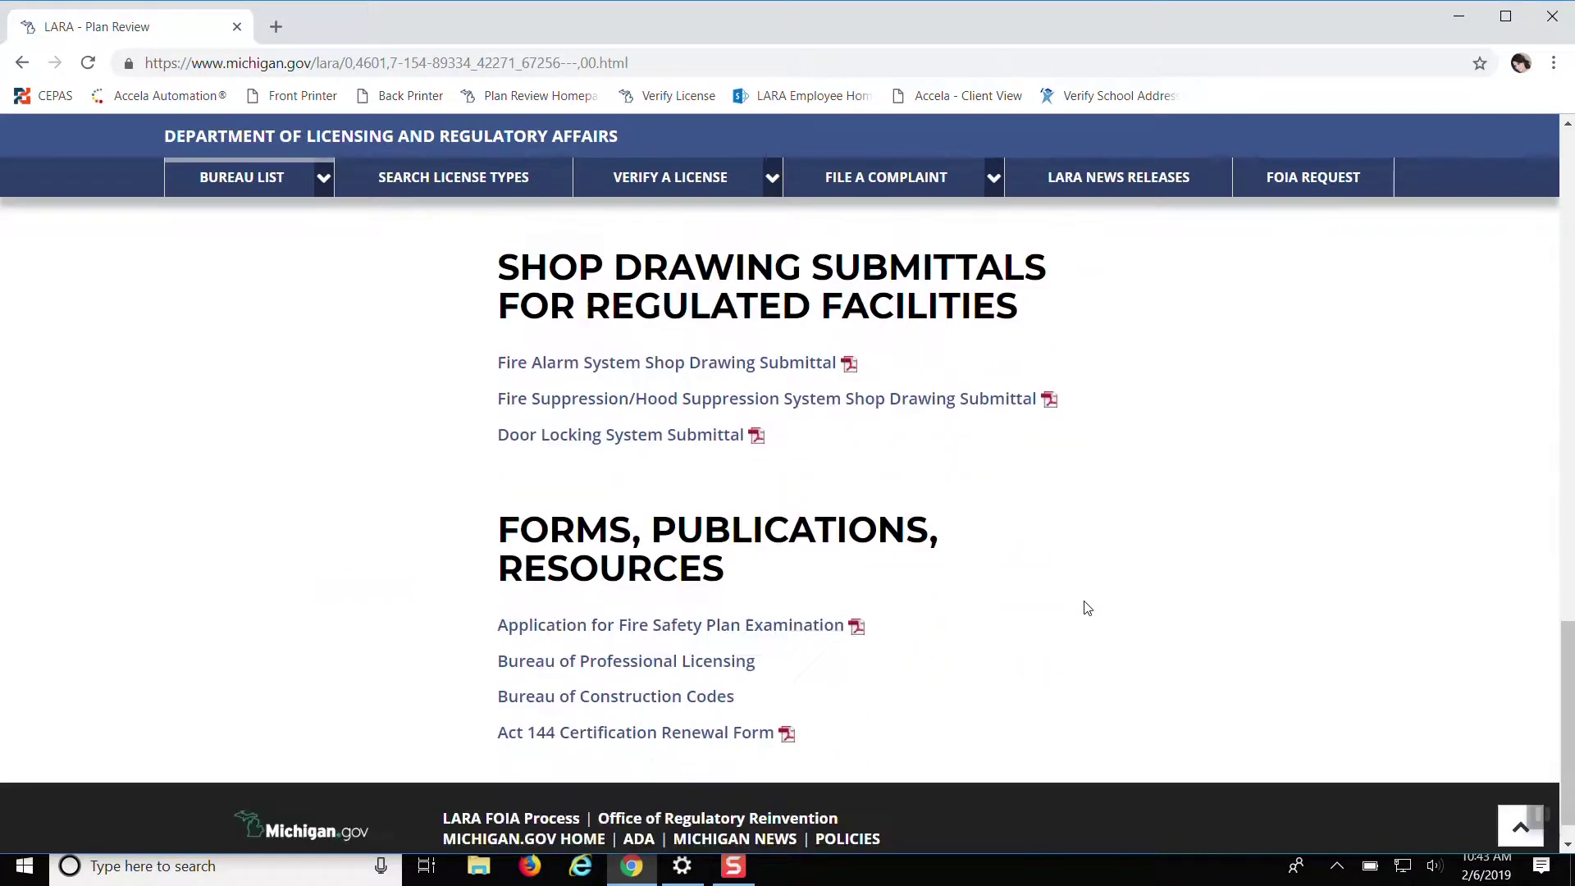
scroll(1086, 607, down, 1)
scroll(1086, 608, up, 5)
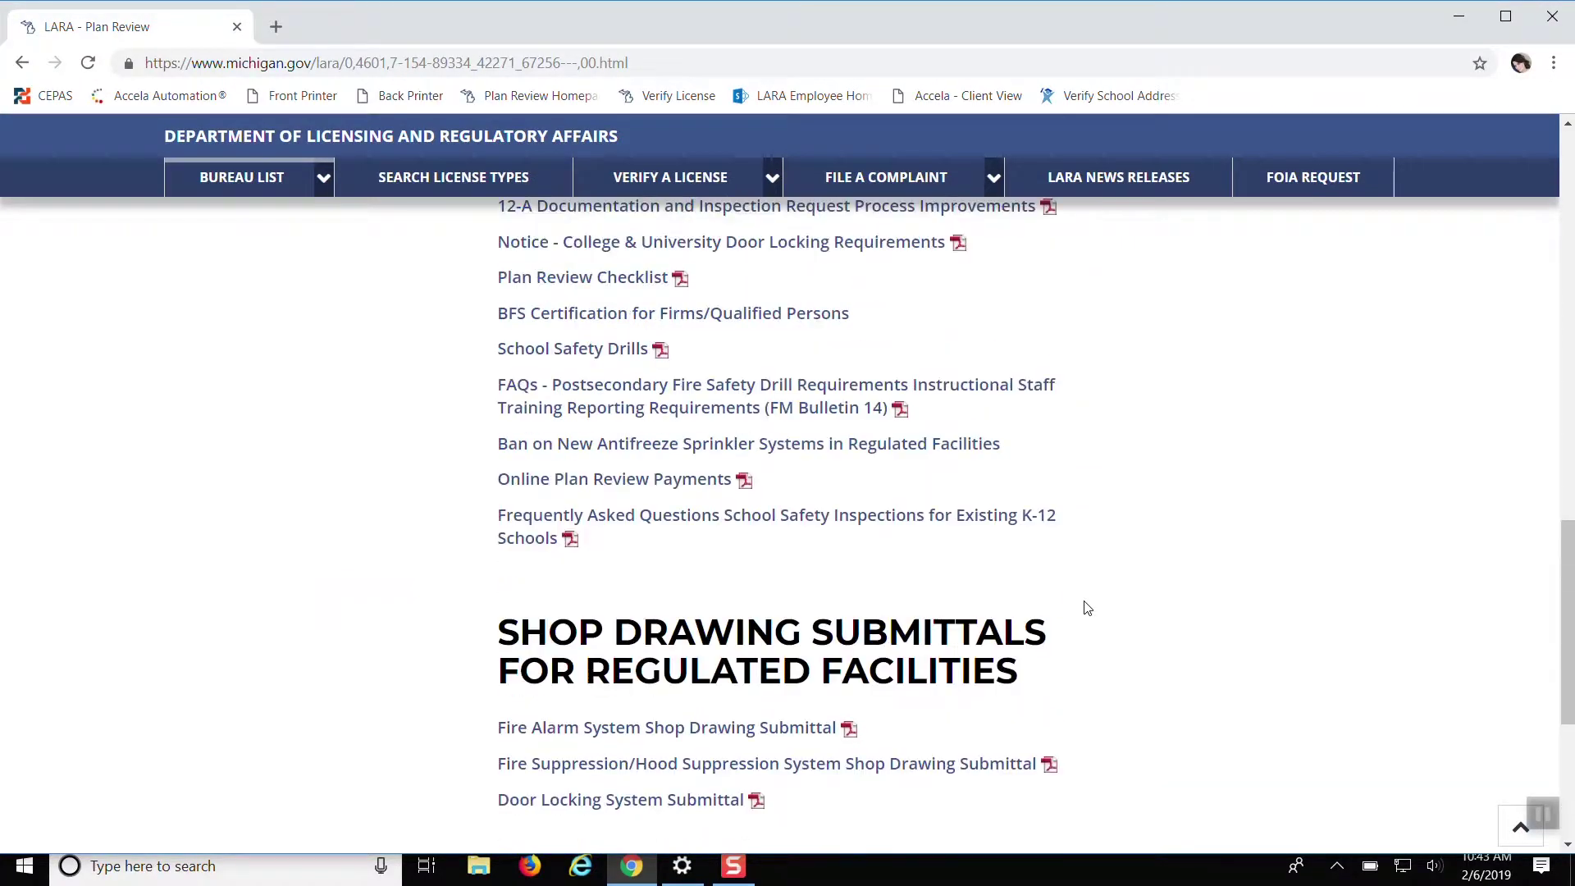
scroll(1087, 608, up, 4)
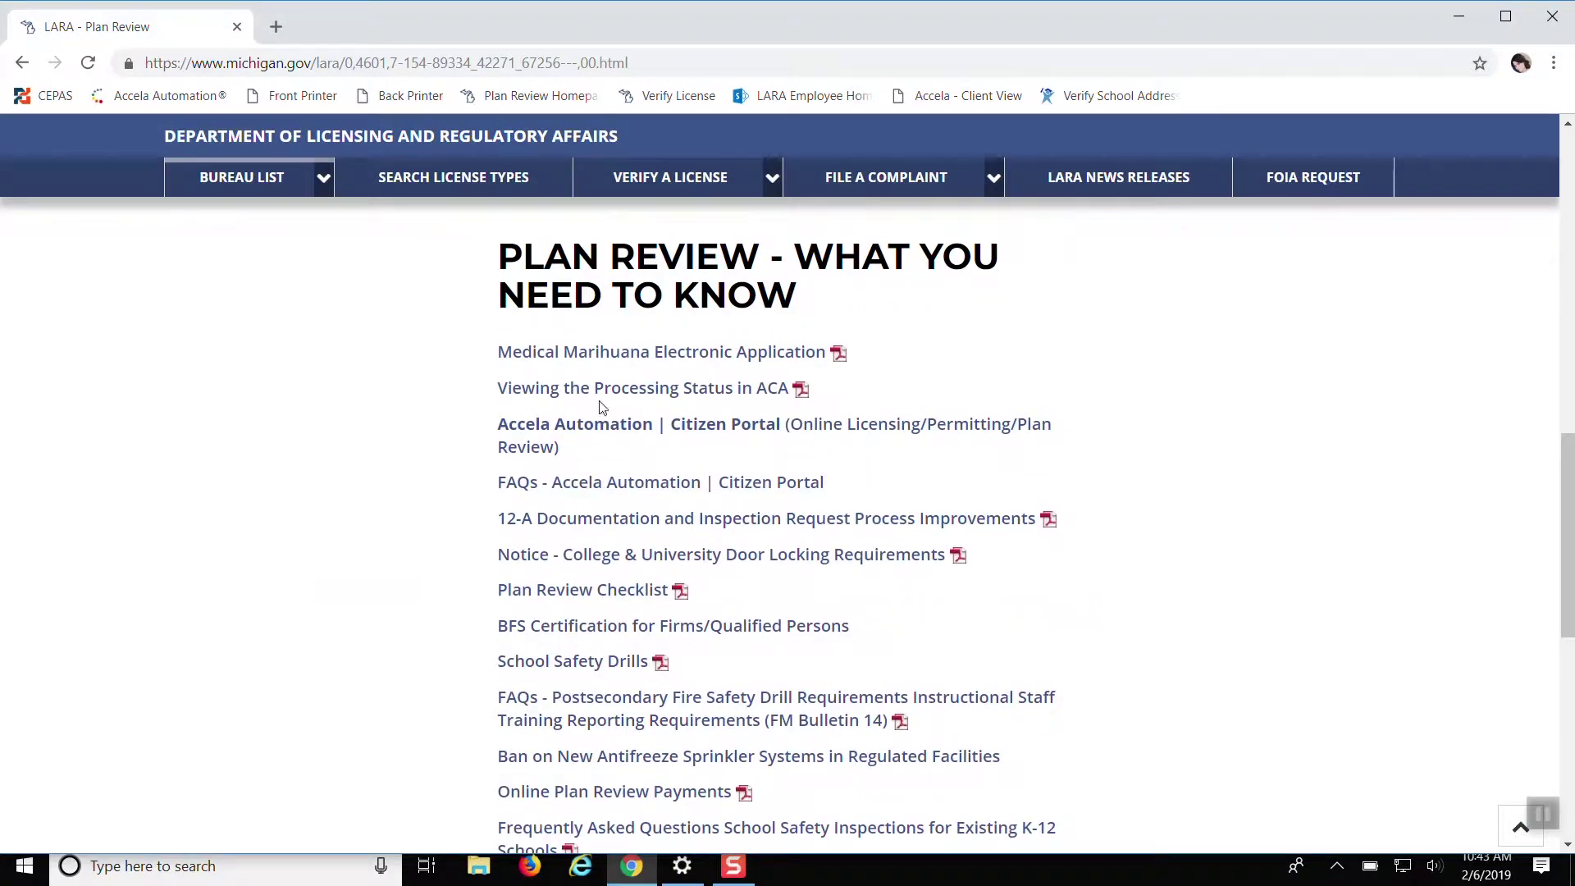
click(538, 432)
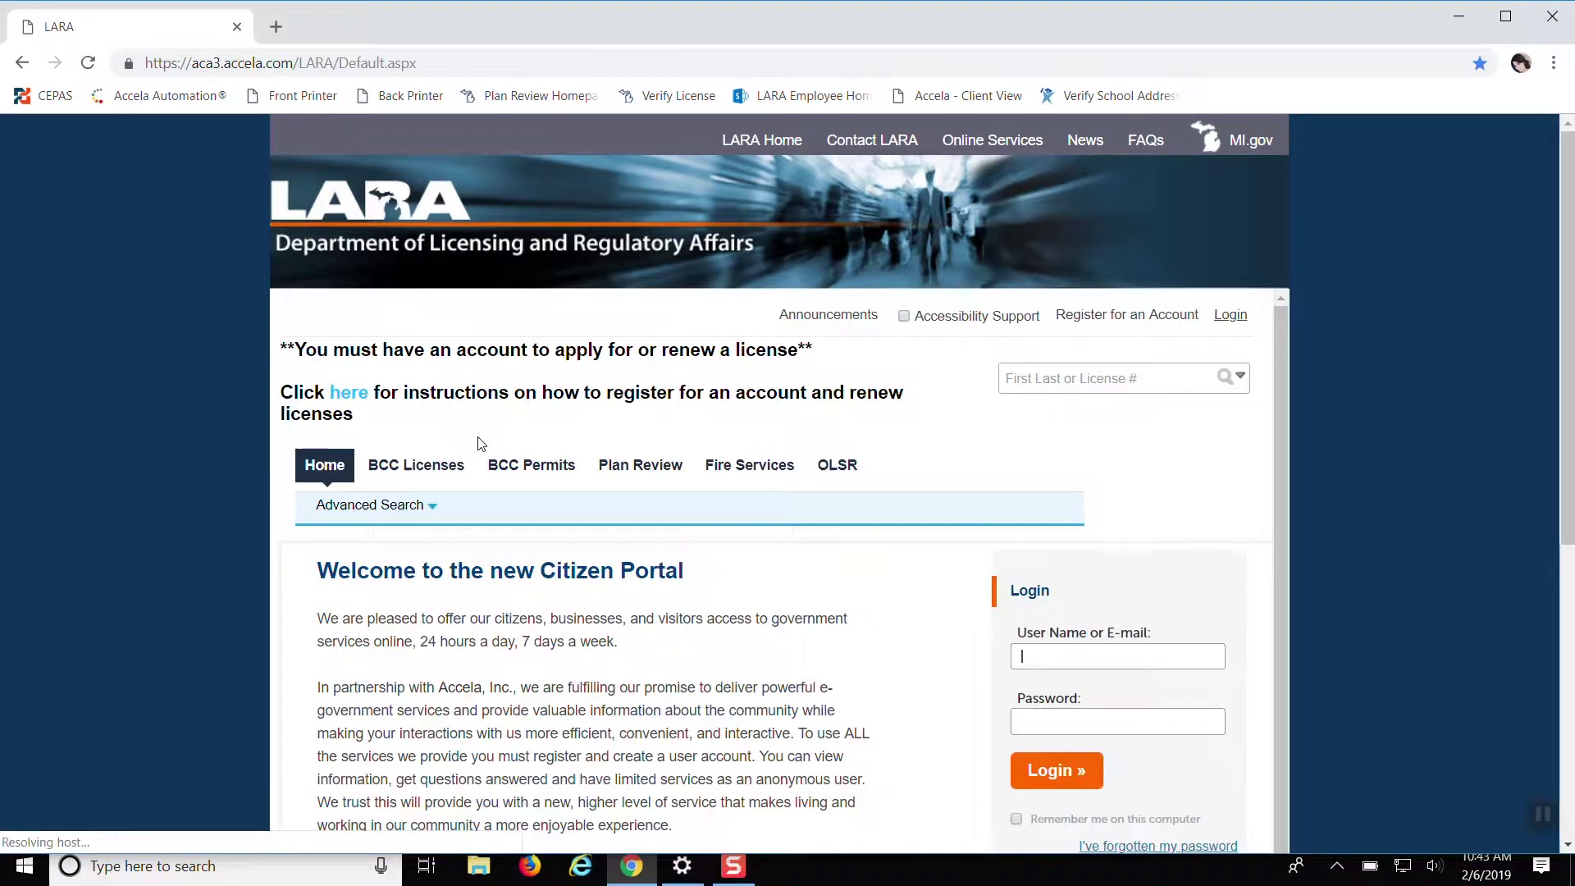
Start registering for an account and read down through the General Disclaimer
scroll(844, 496, down, 5)
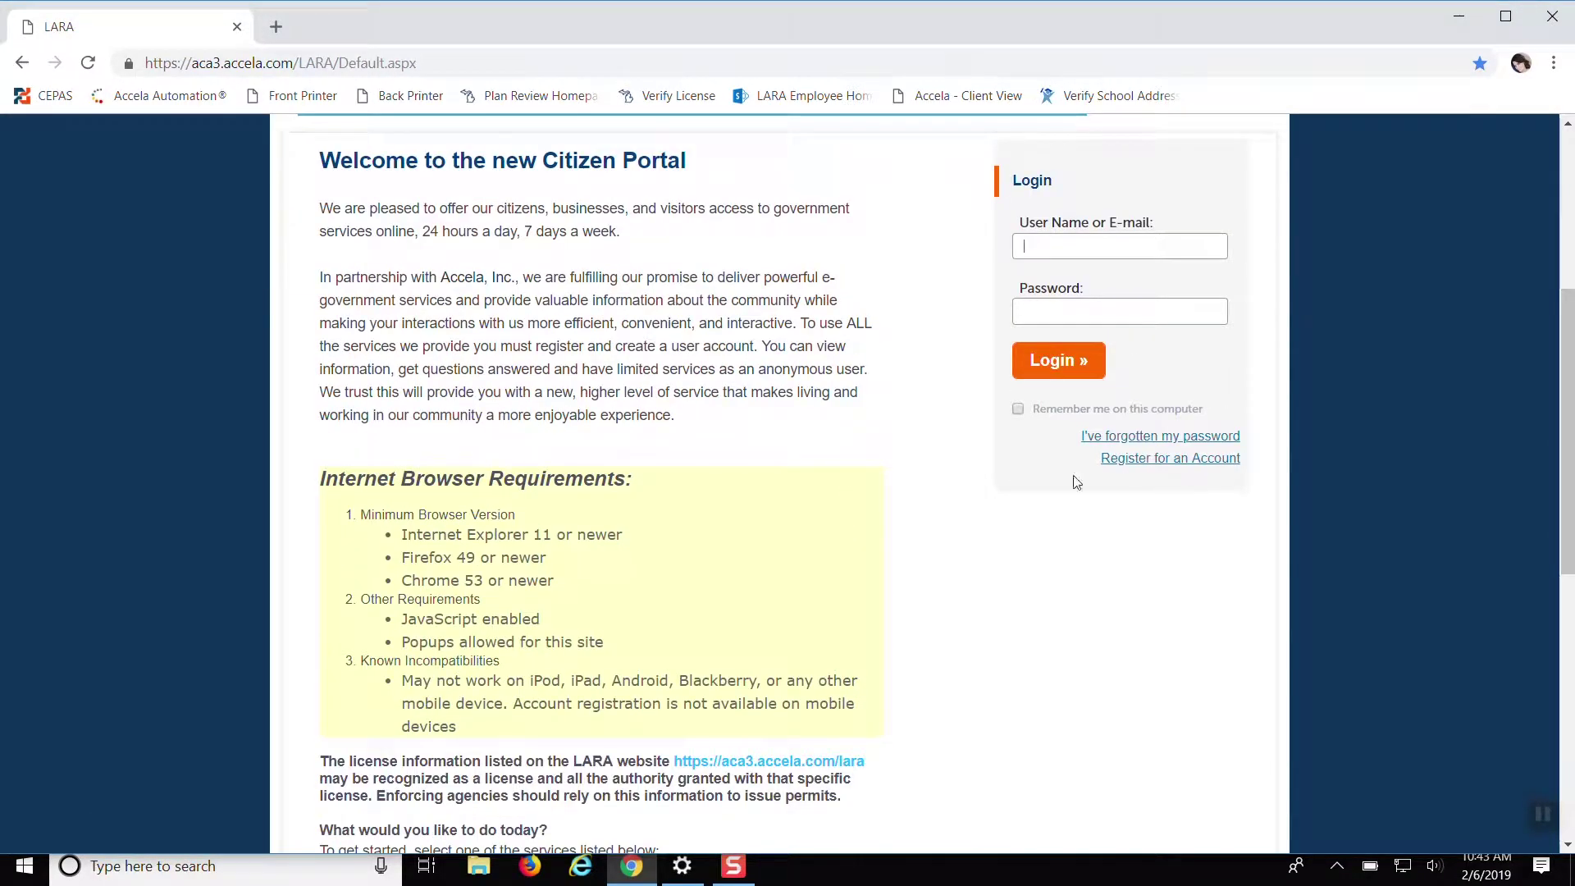
click(1183, 460)
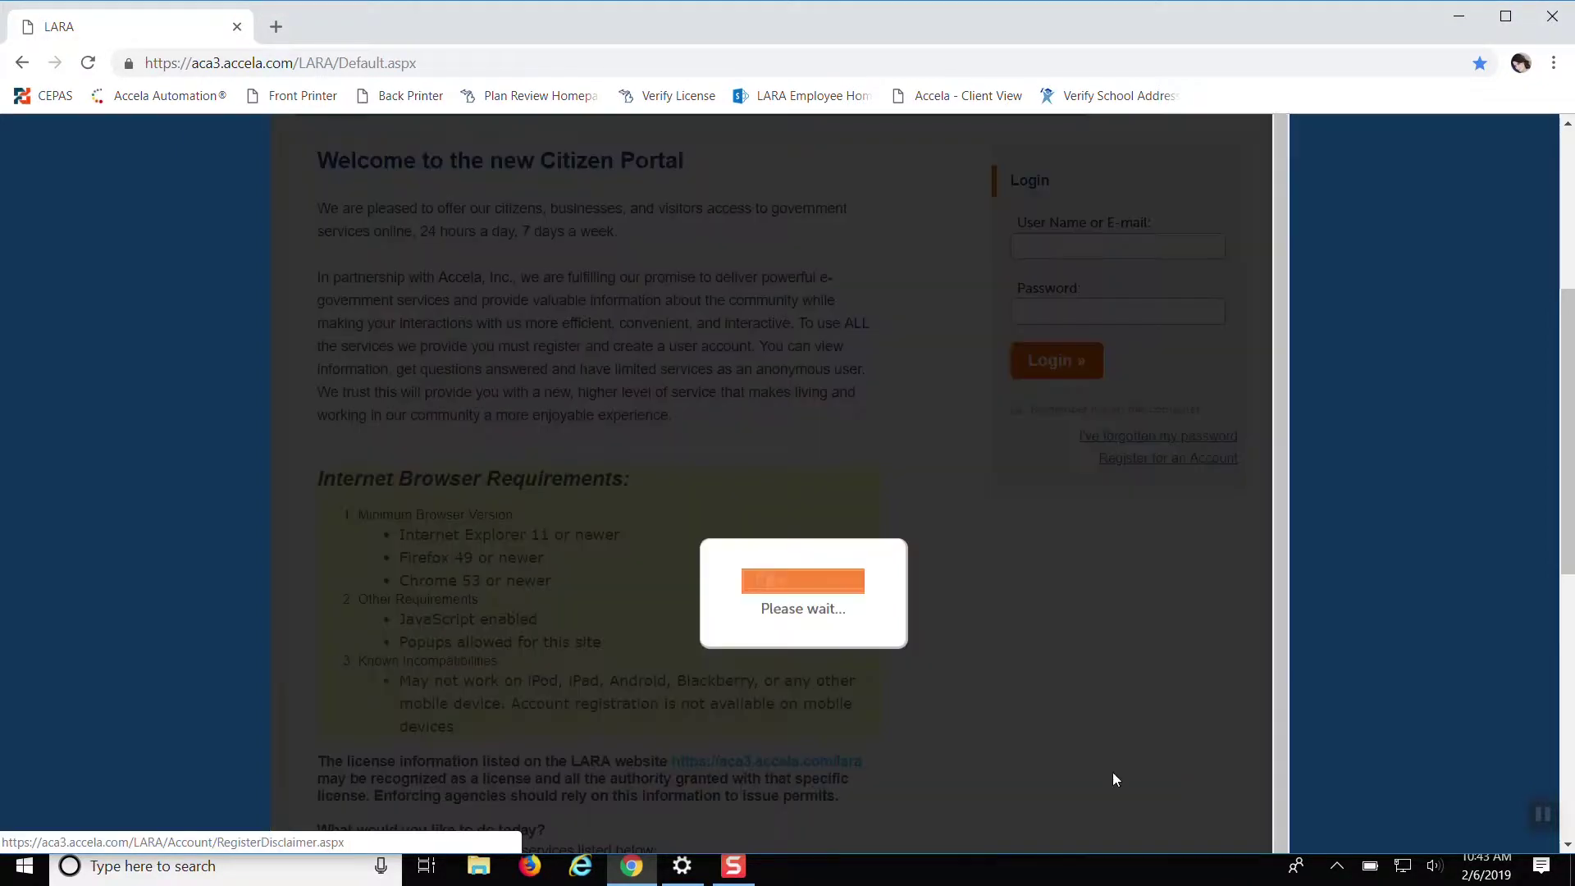
scroll(867, 557, down, 1)
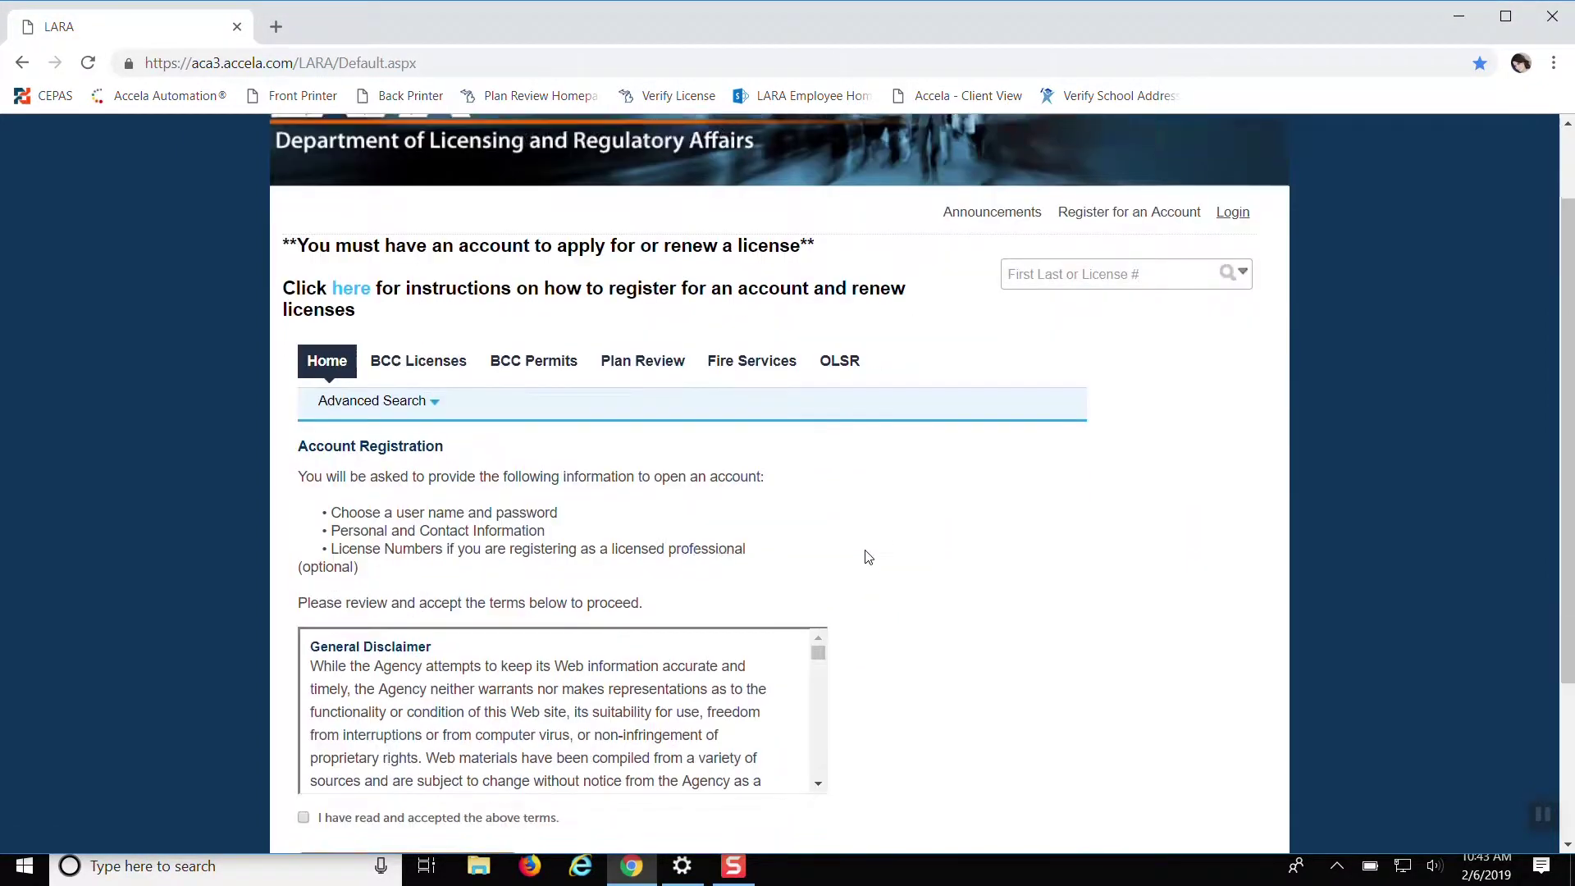
scroll(919, 574, down, 2)
scroll(804, 492, down, 2)
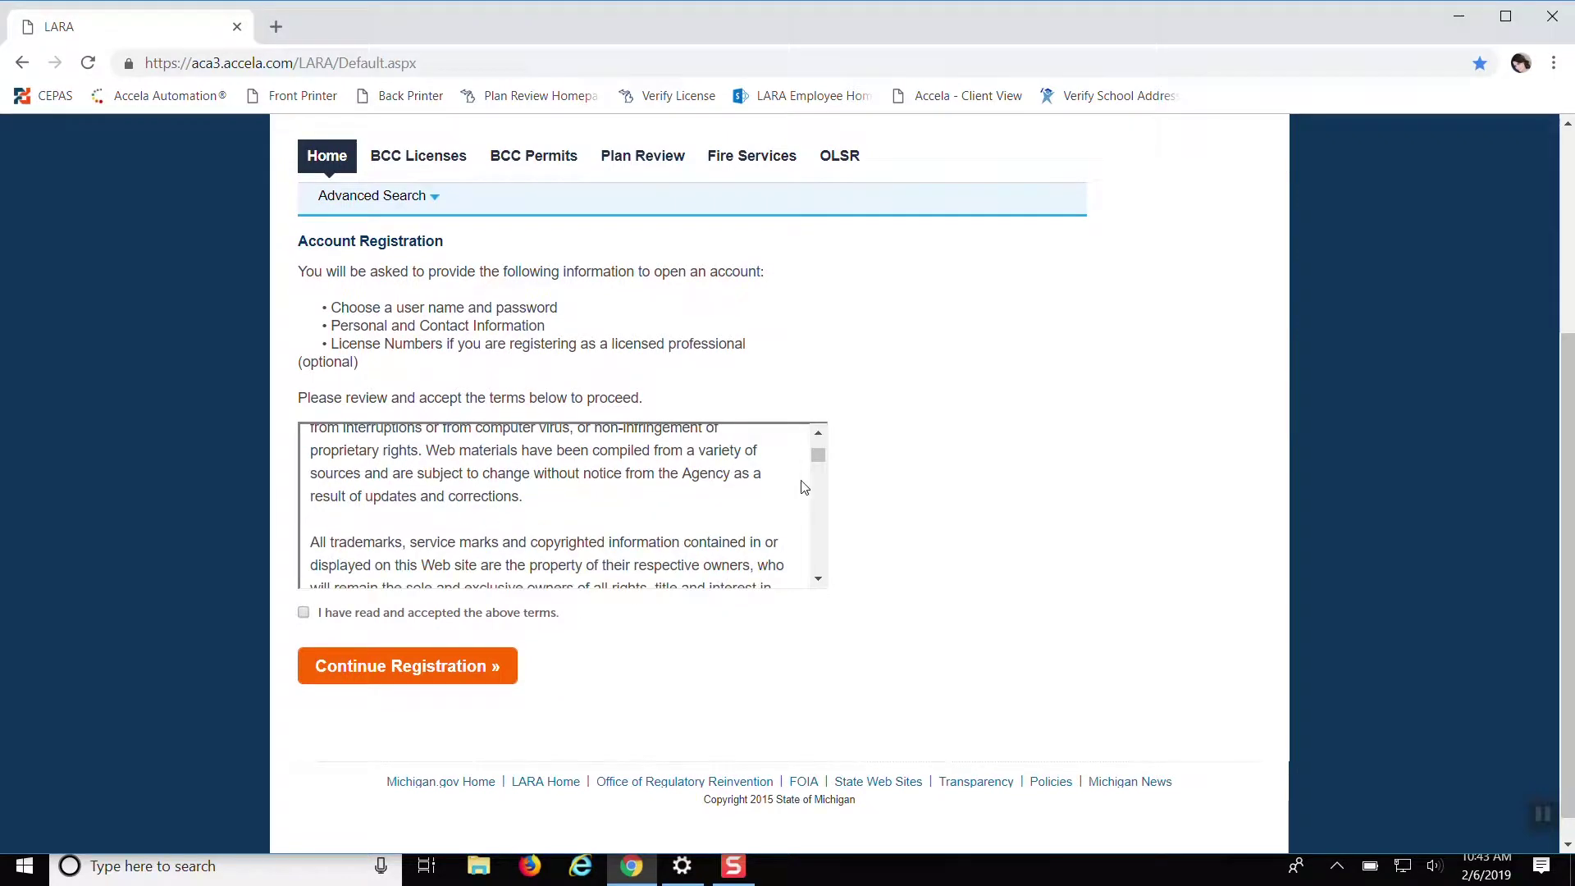
Tick 'I have read and accepted the above terms' and continue registration
drag(816, 455, 820, 566)
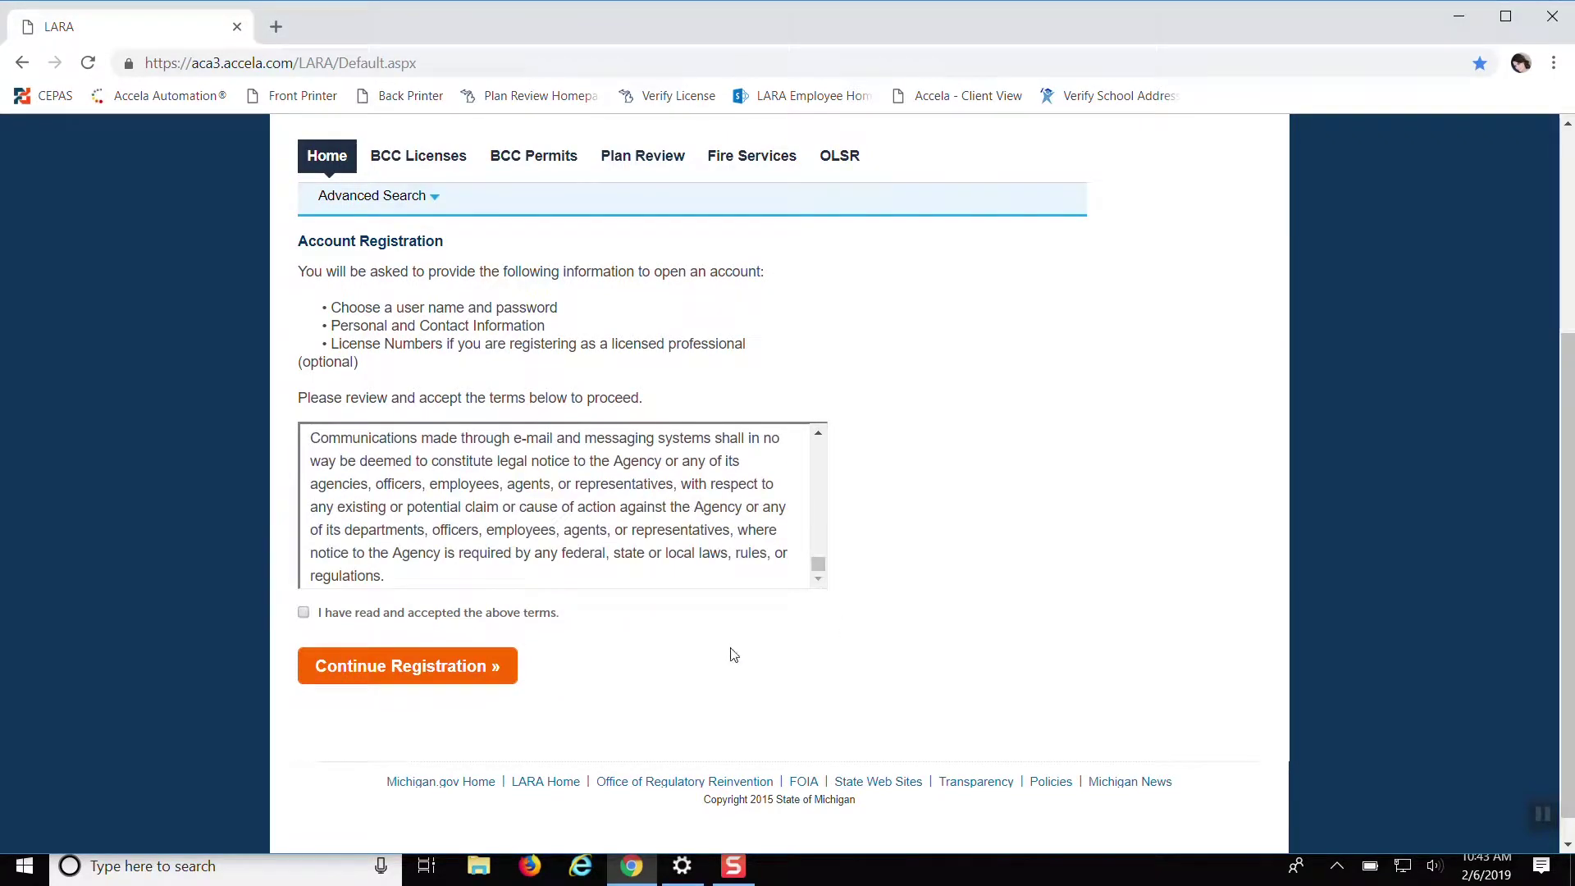
click(303, 612)
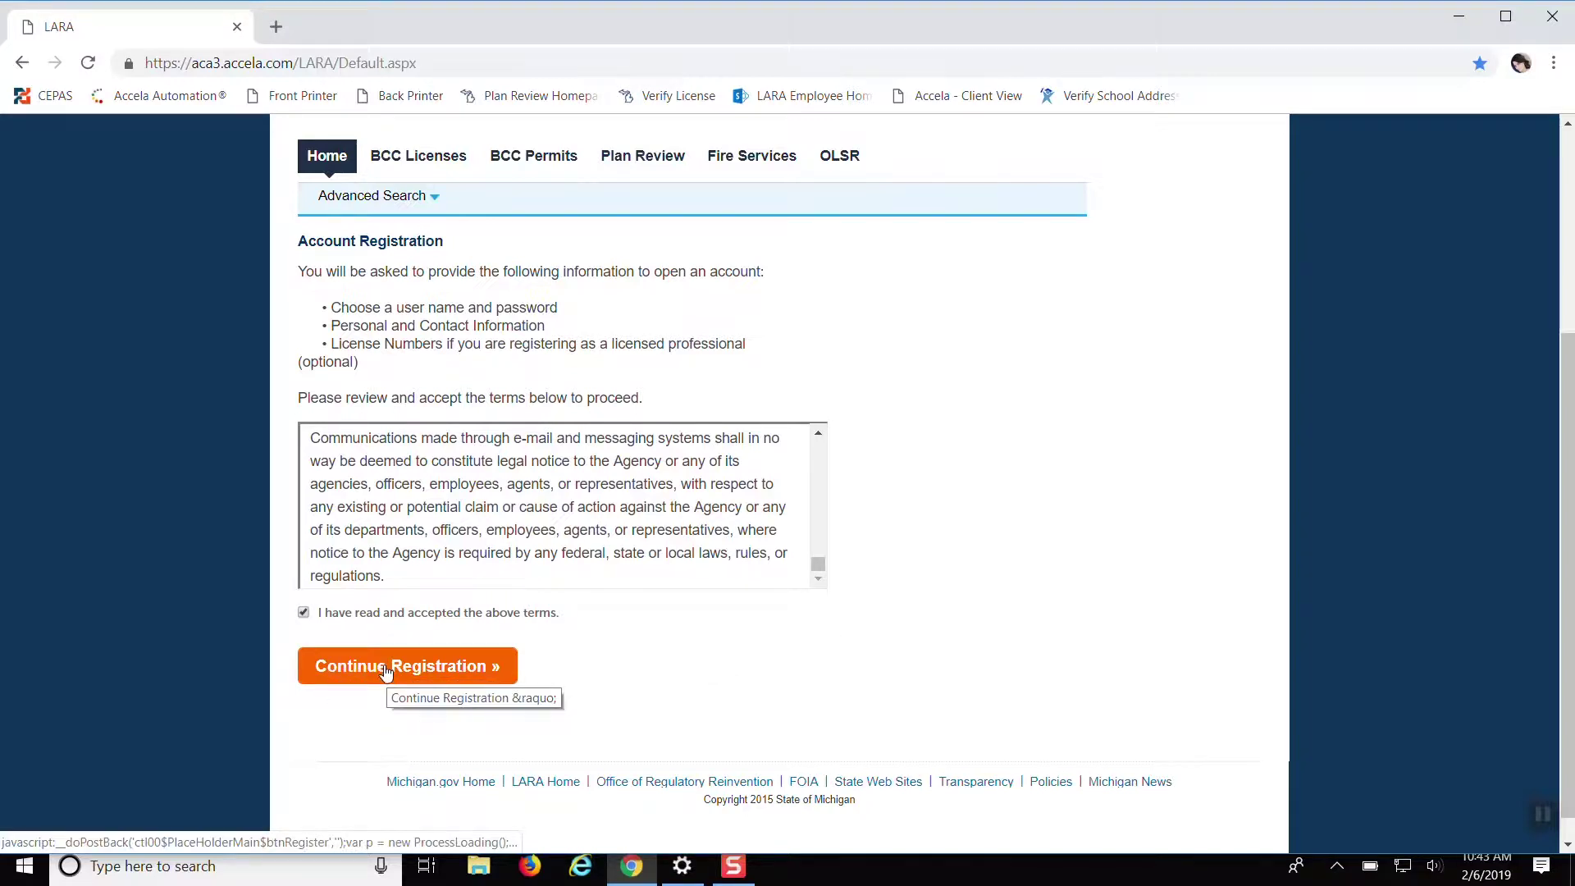
click(387, 669)
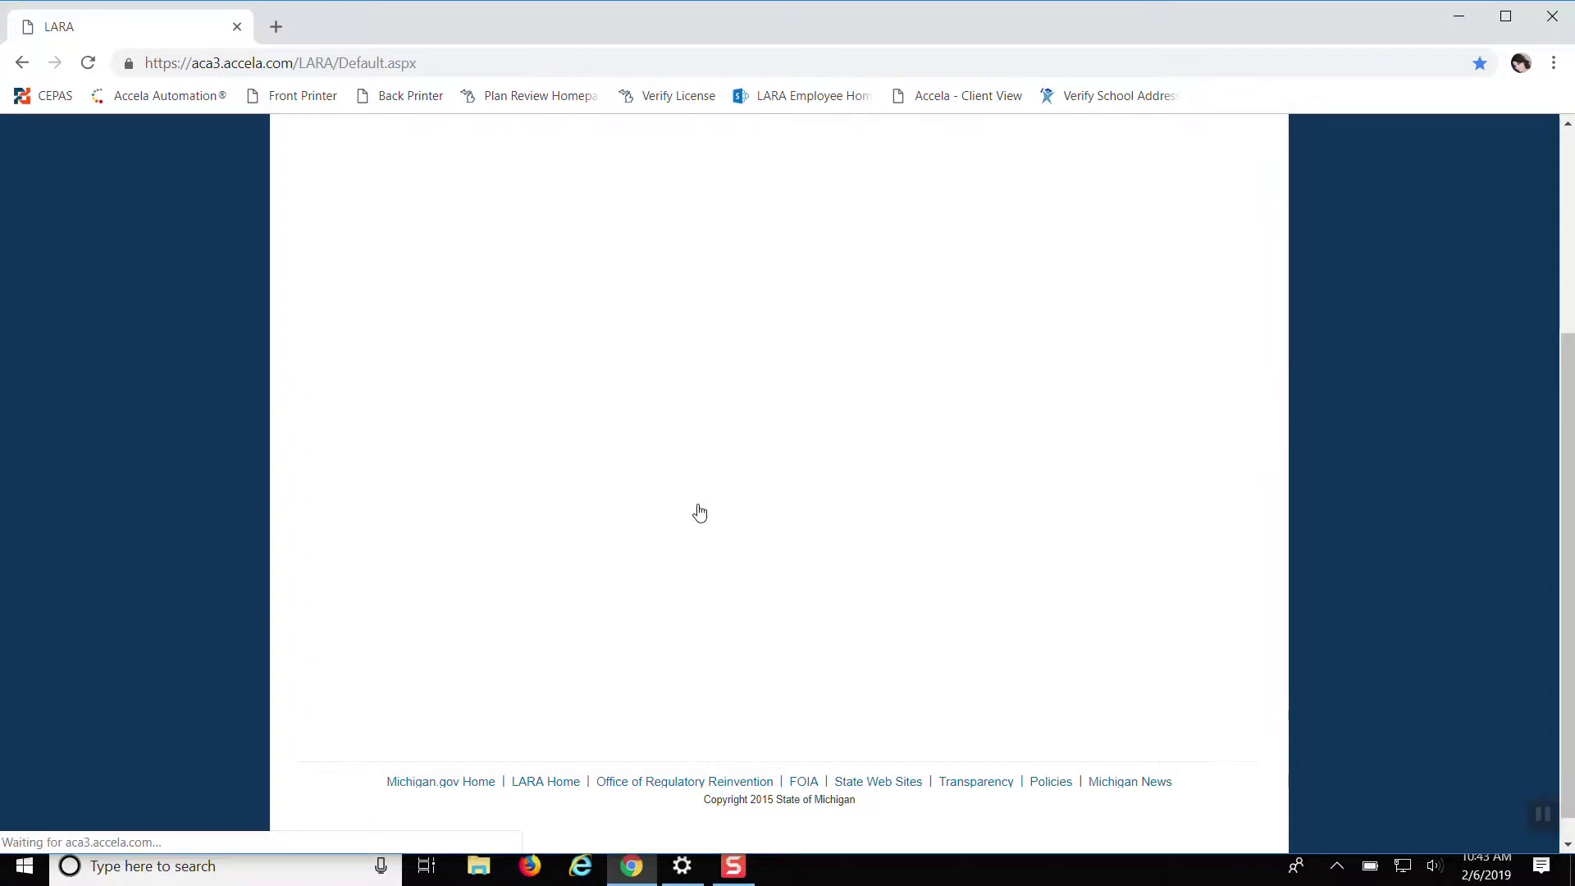
Fill in the account's user name in the login details
scroll(771, 484, down, 2)
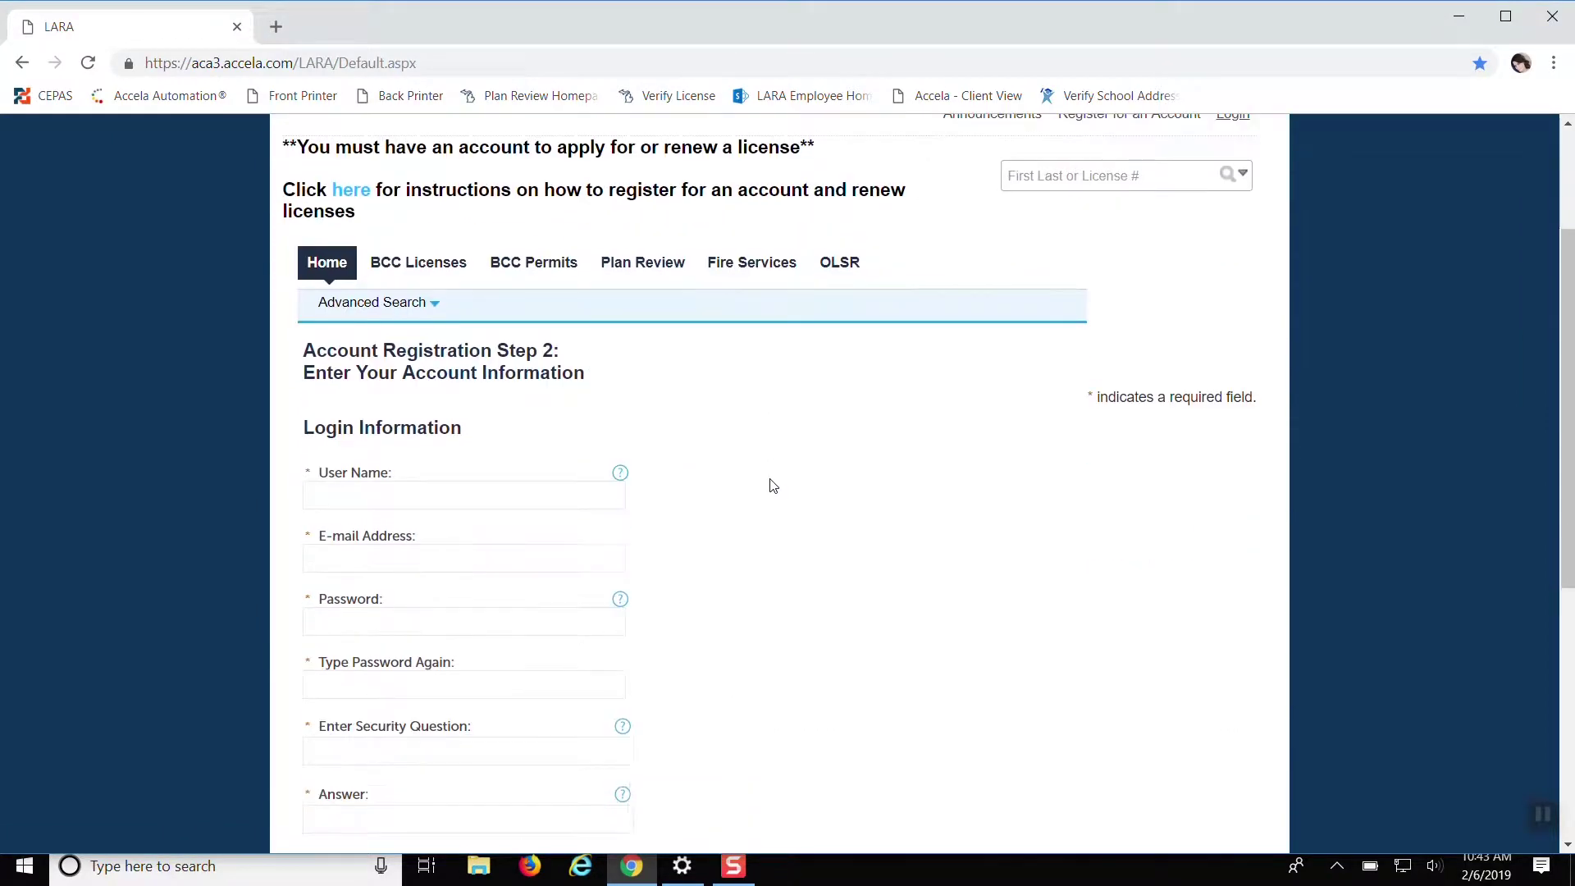
scroll(771, 483, down, 1)
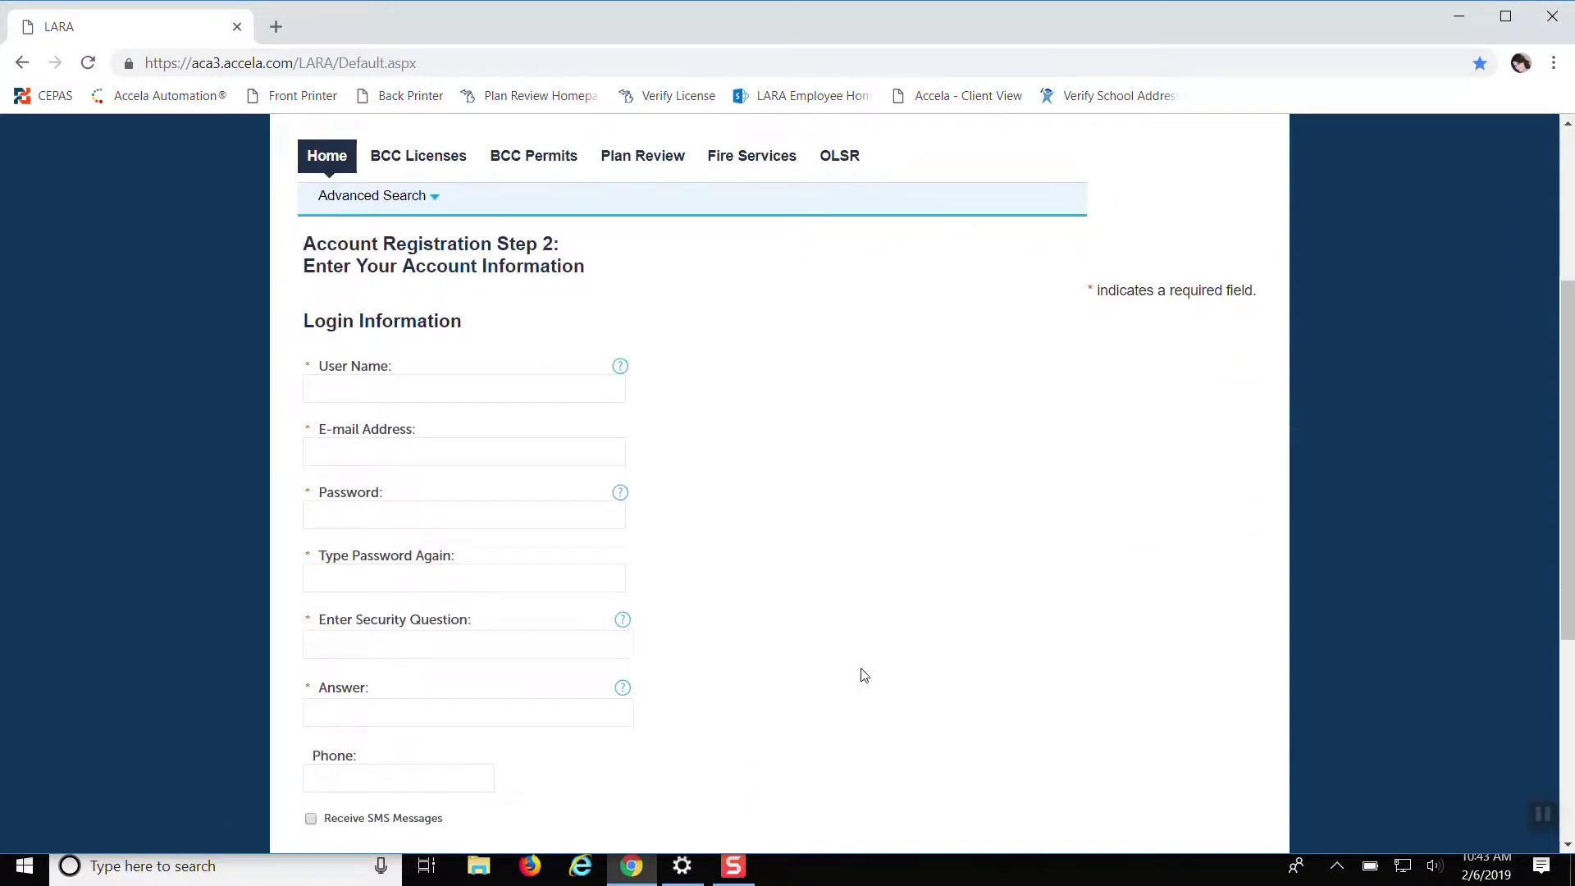
scroll(861, 675, down, 1)
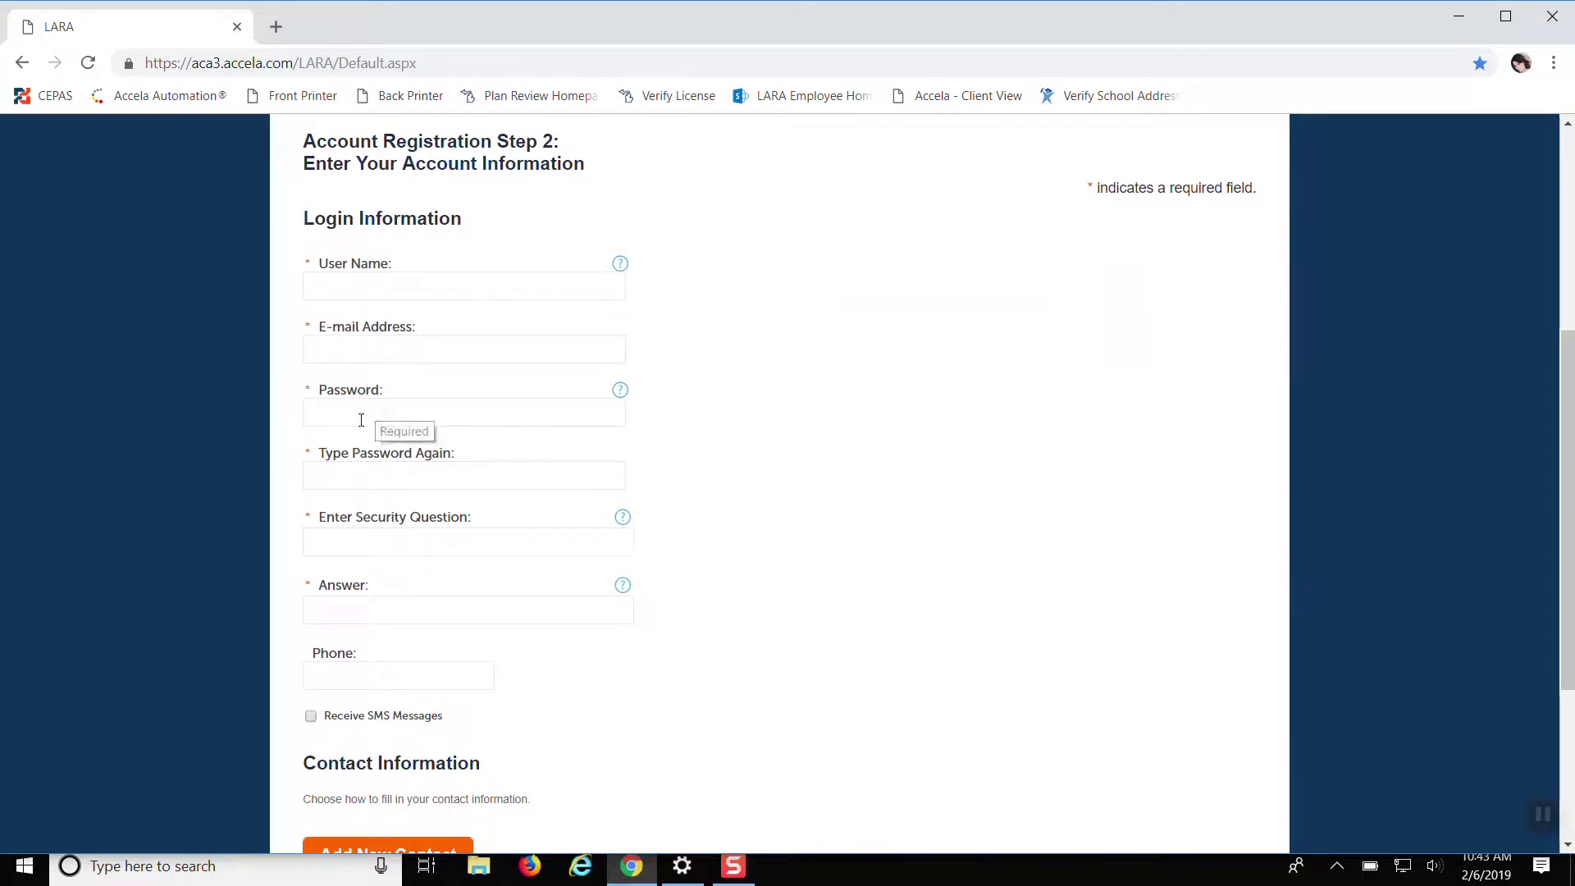
scroll(541, 517, down, 3)
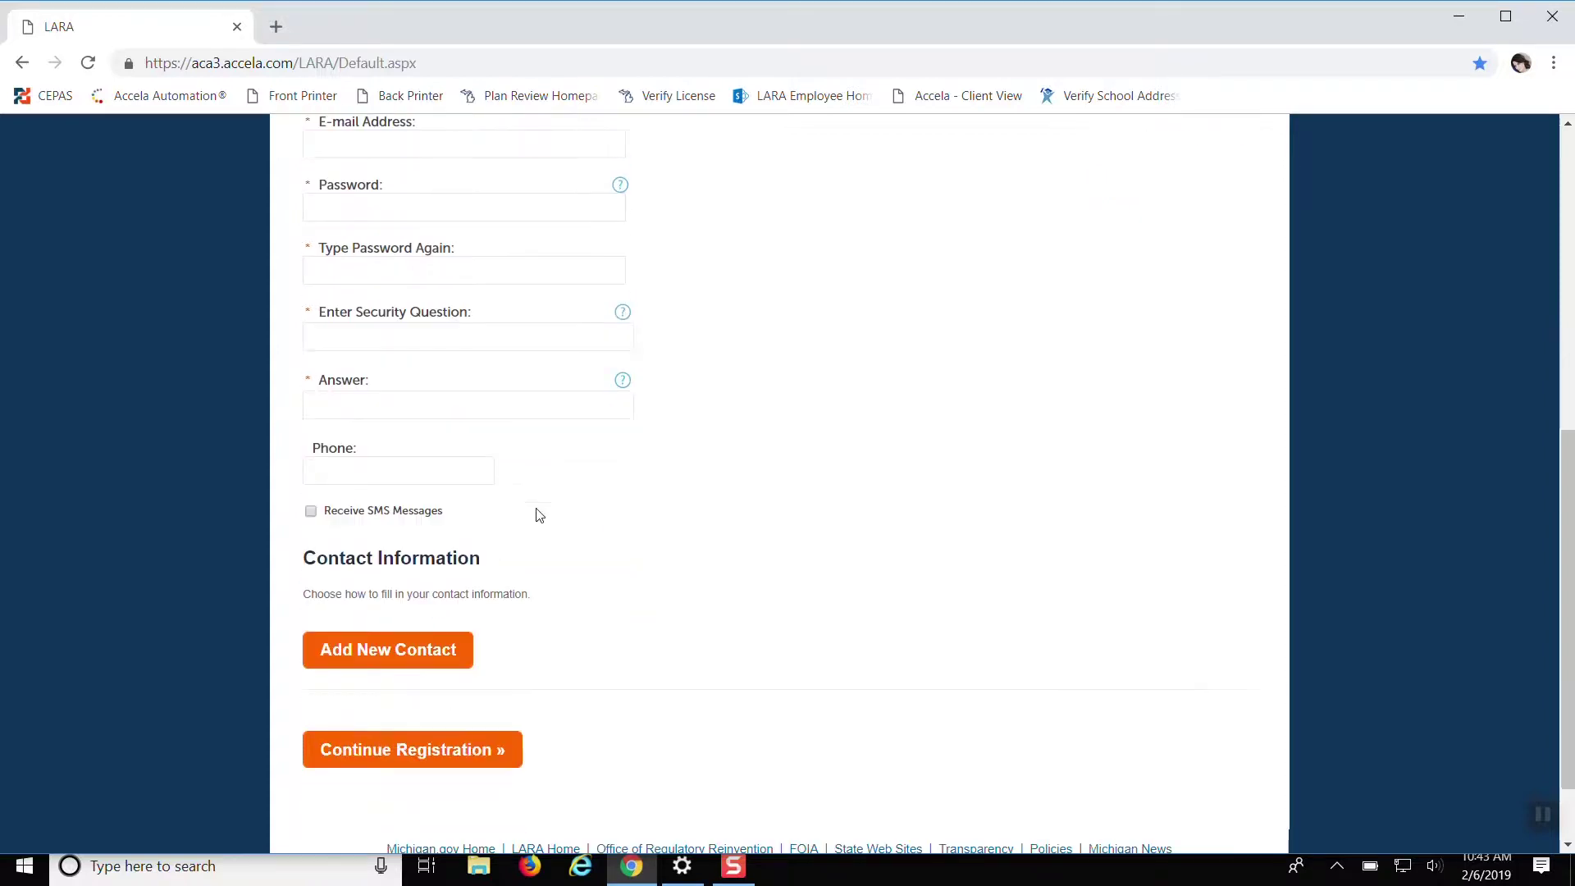
scroll(812, 639, up, 4)
click(351, 397)
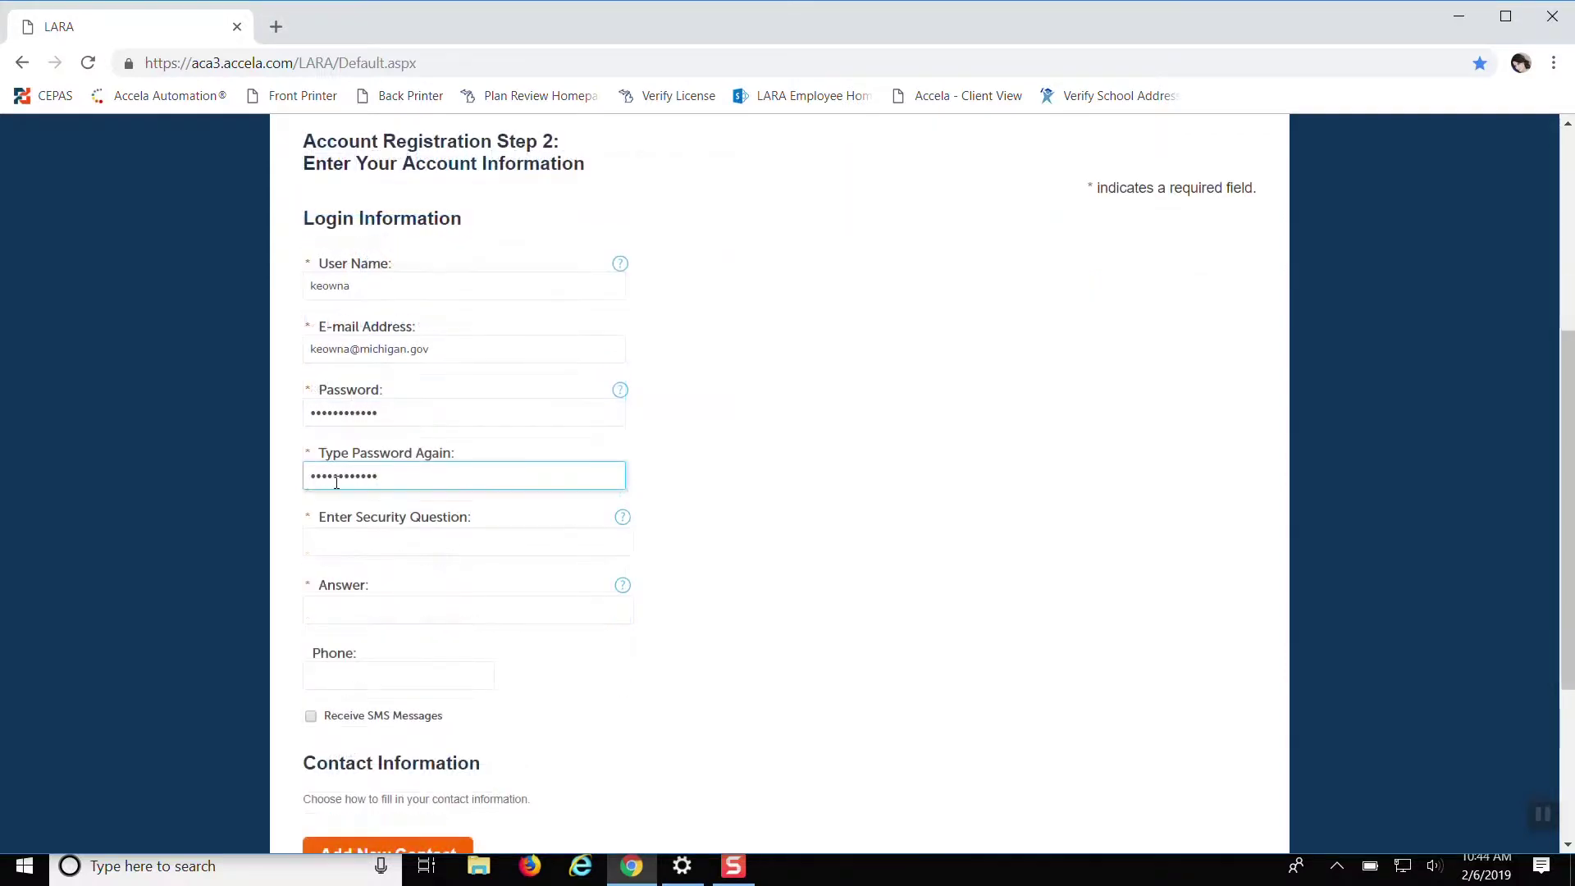
Enter a maiden-name security question and answer, leave phone blank, and attempt to continue
scroll(450, 509, down, 1)
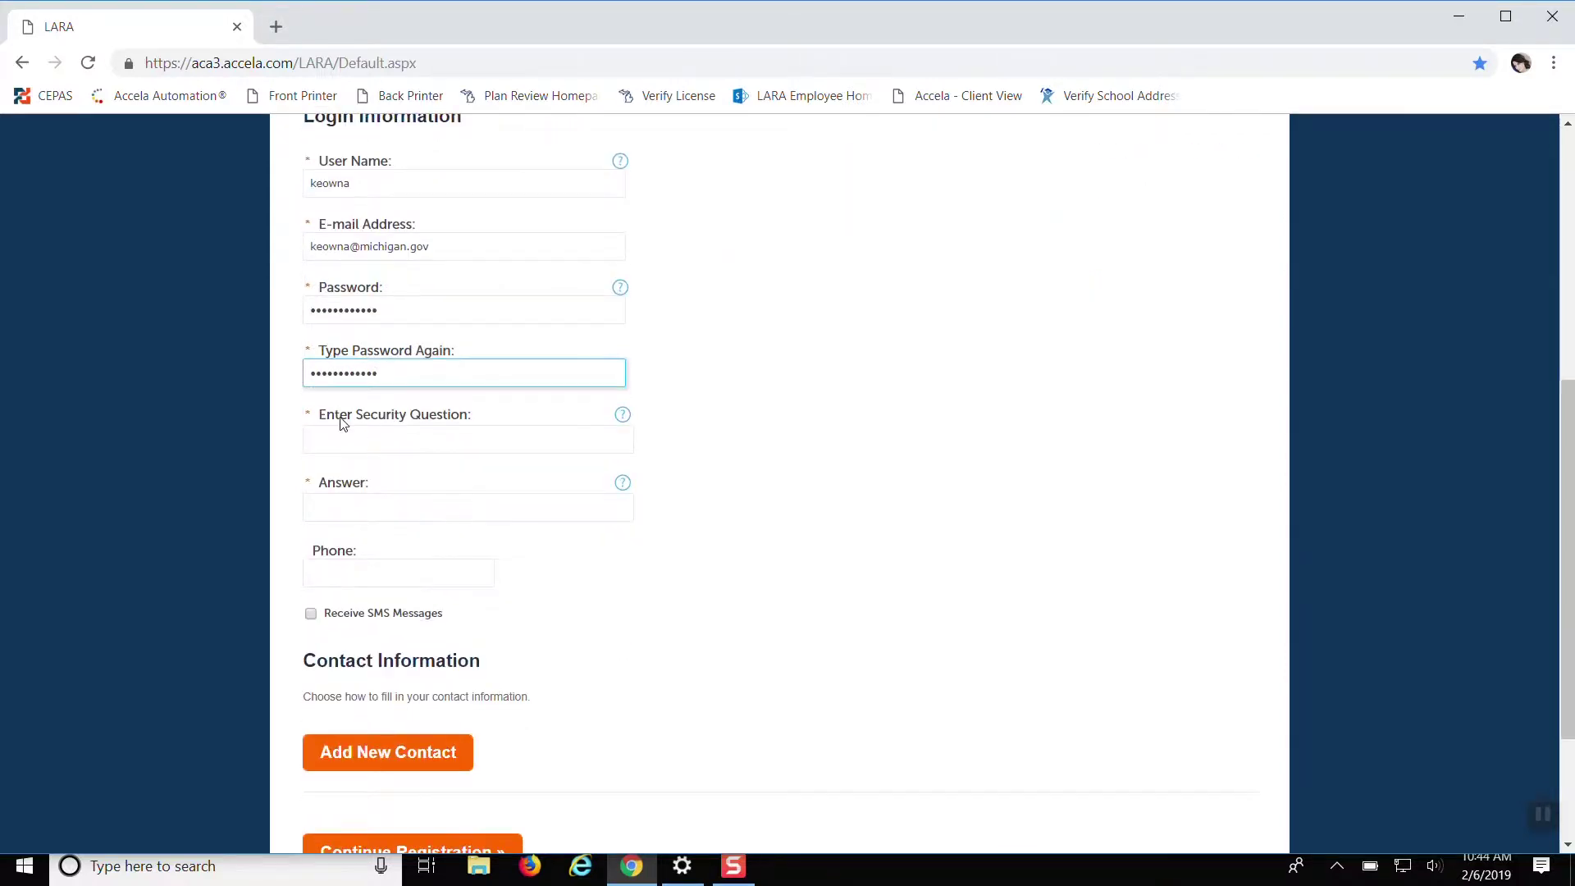
click(407, 443)
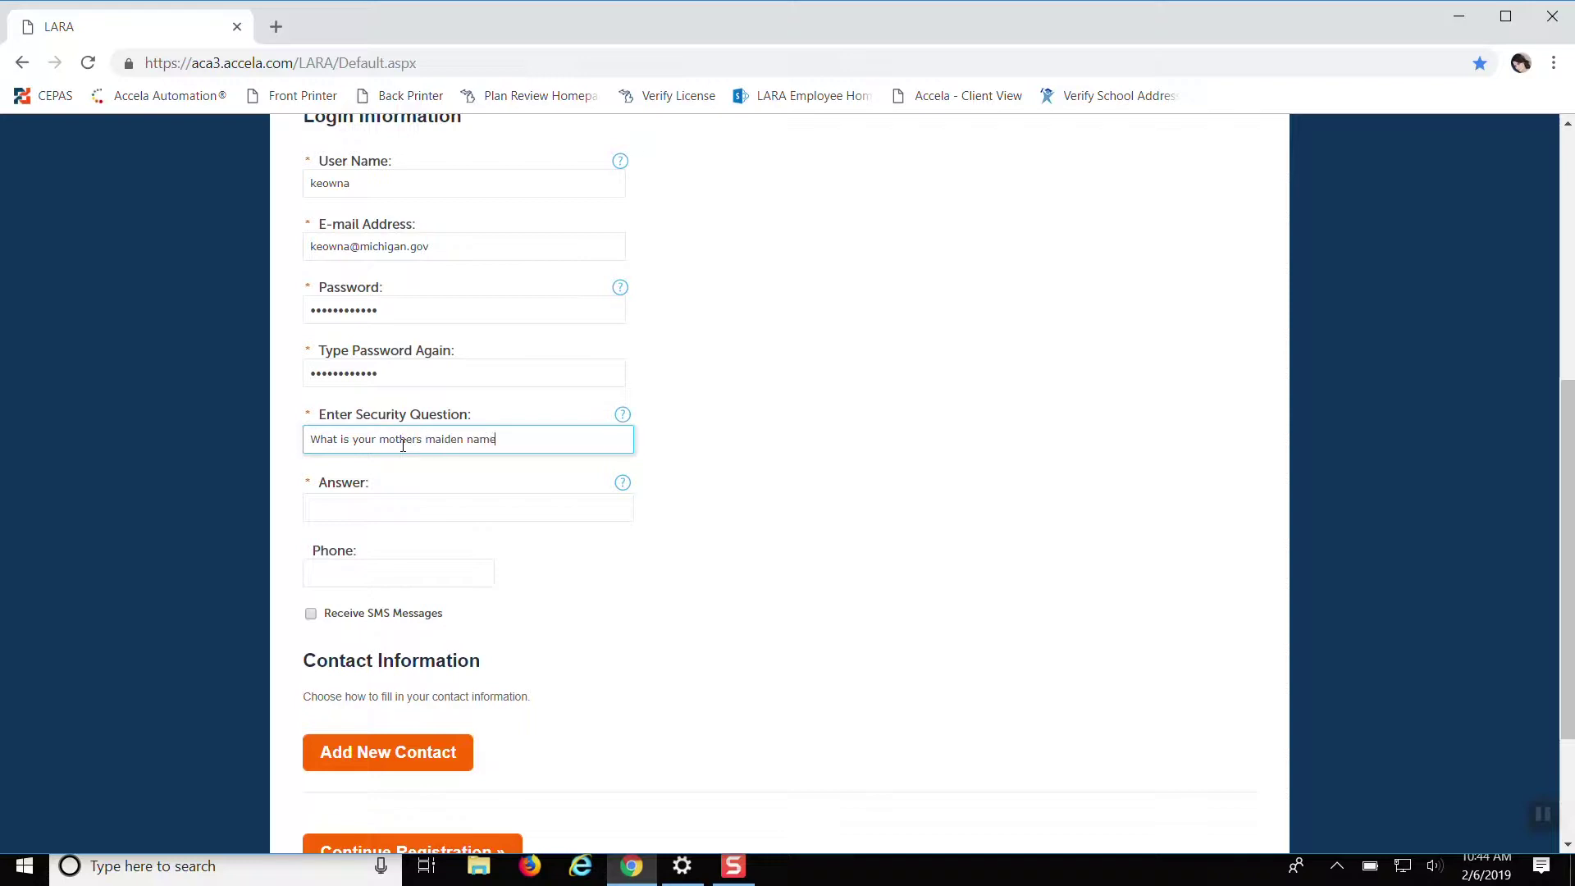
click(415, 503)
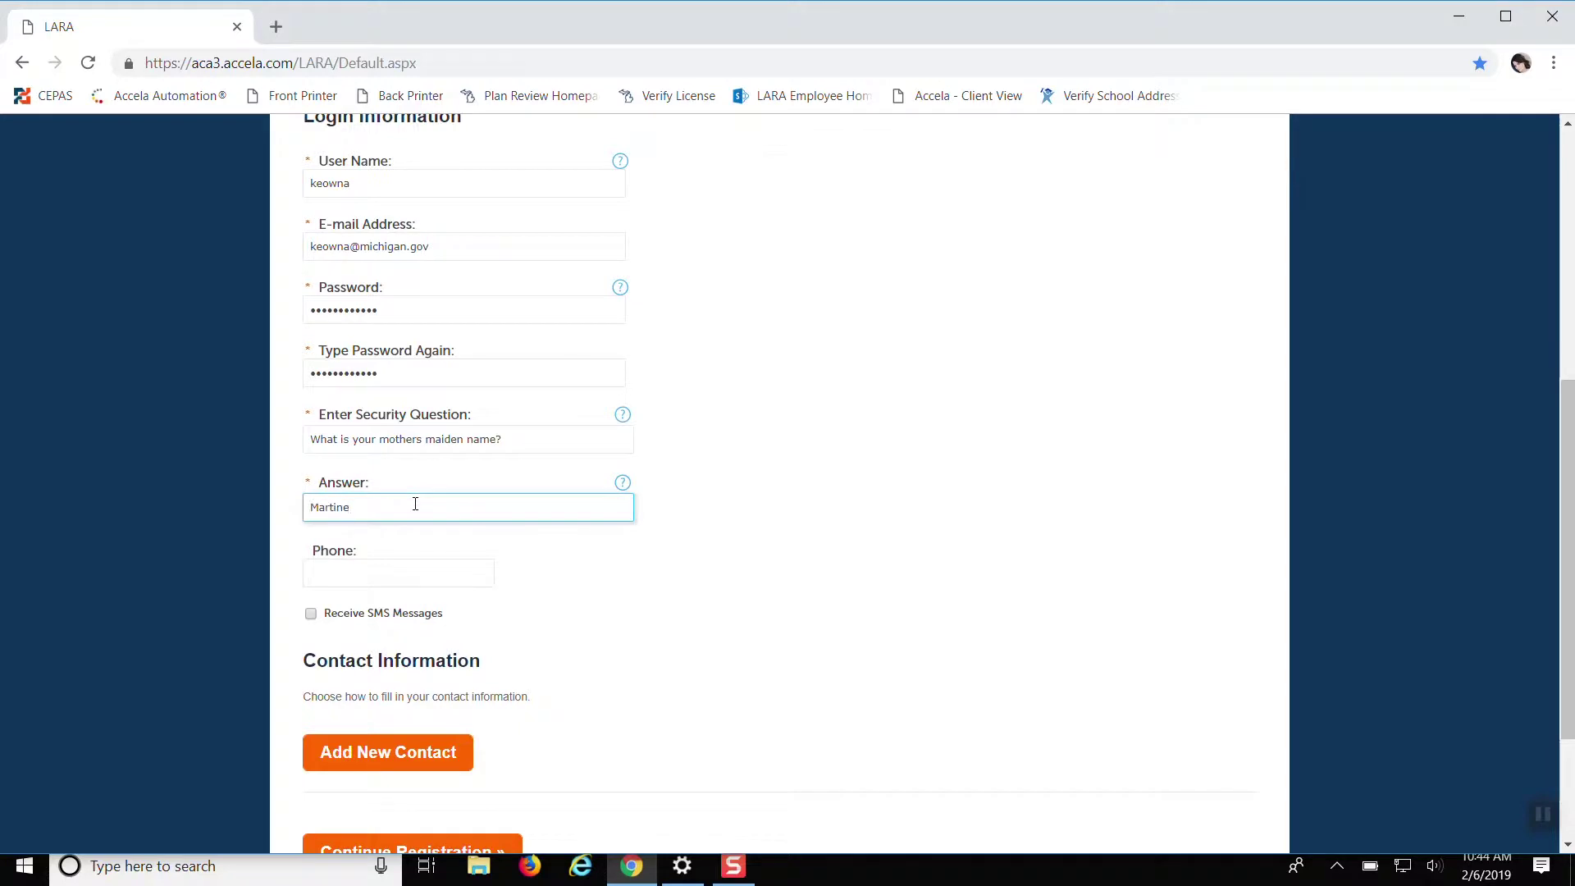
click(460, 569)
scroll(611, 587, down, 3)
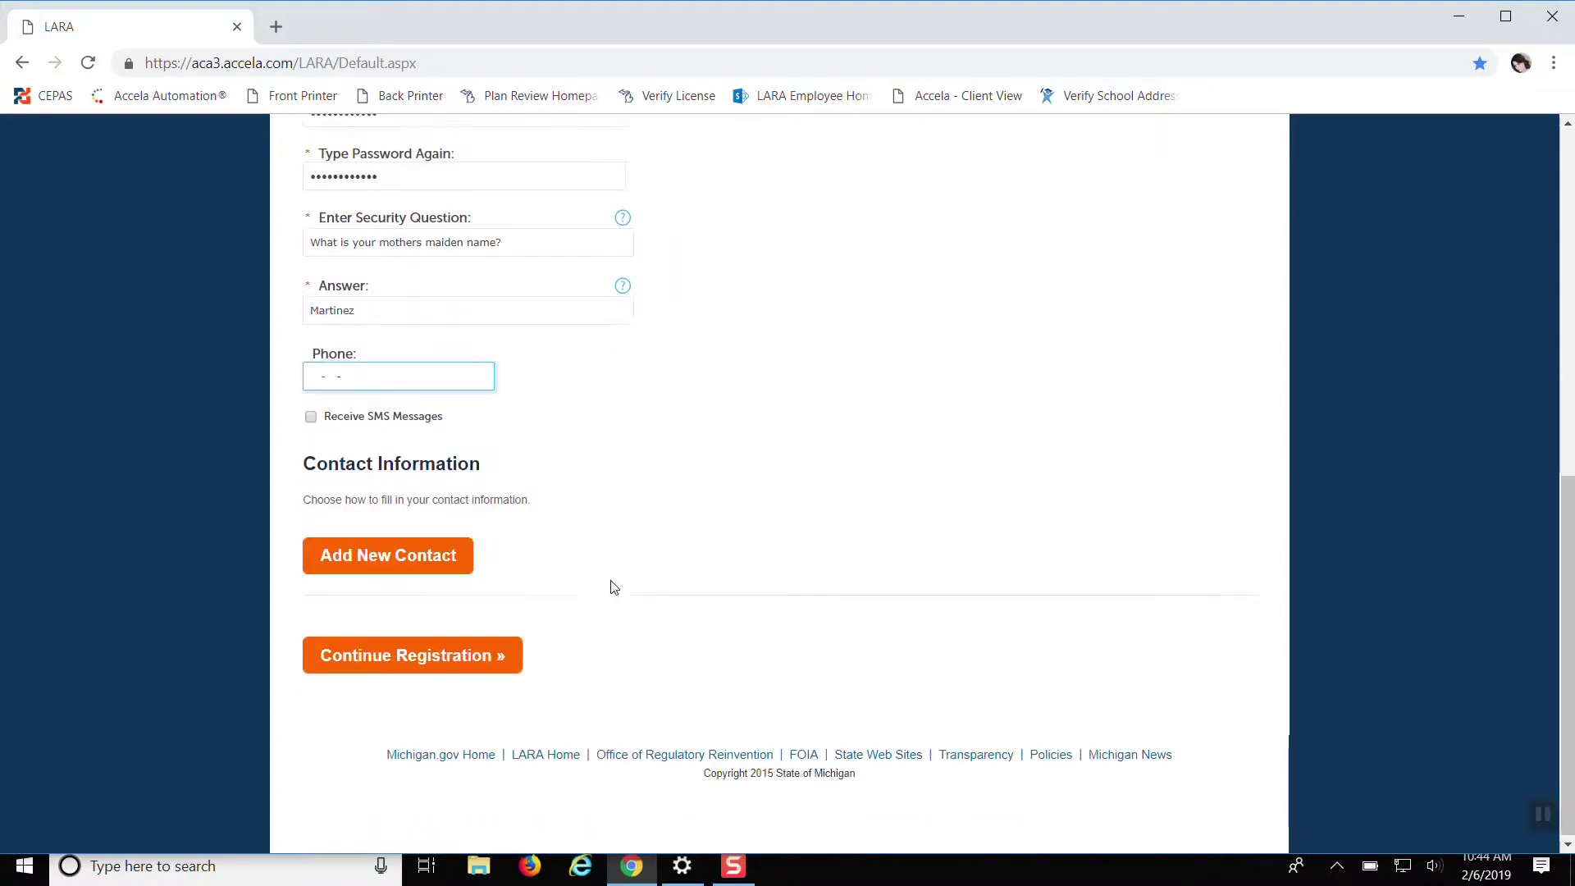
click(636, 542)
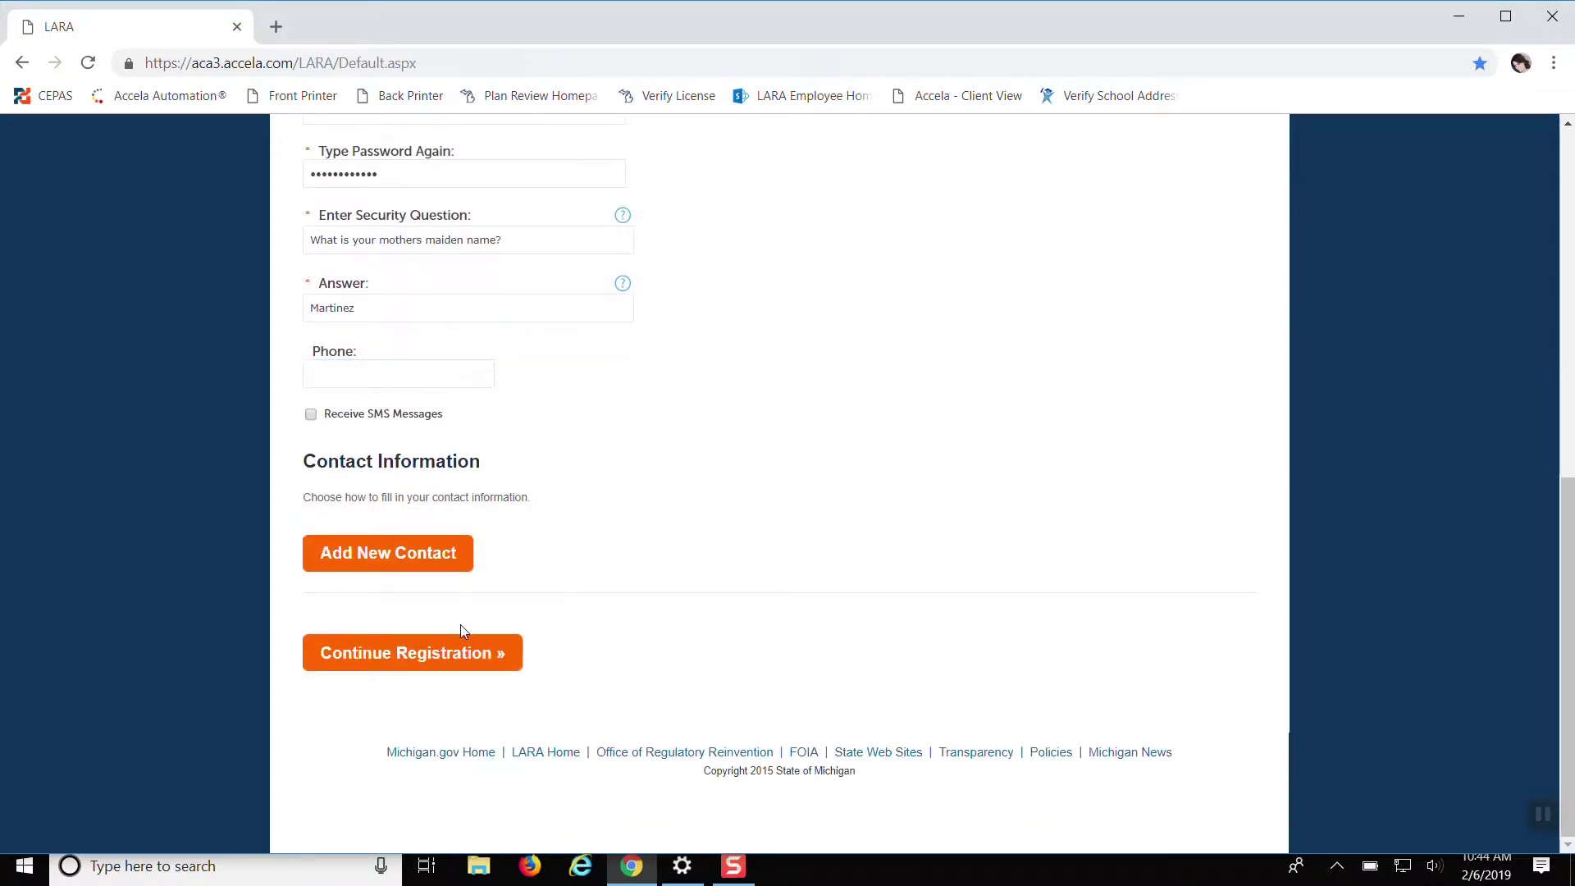
click(427, 660)
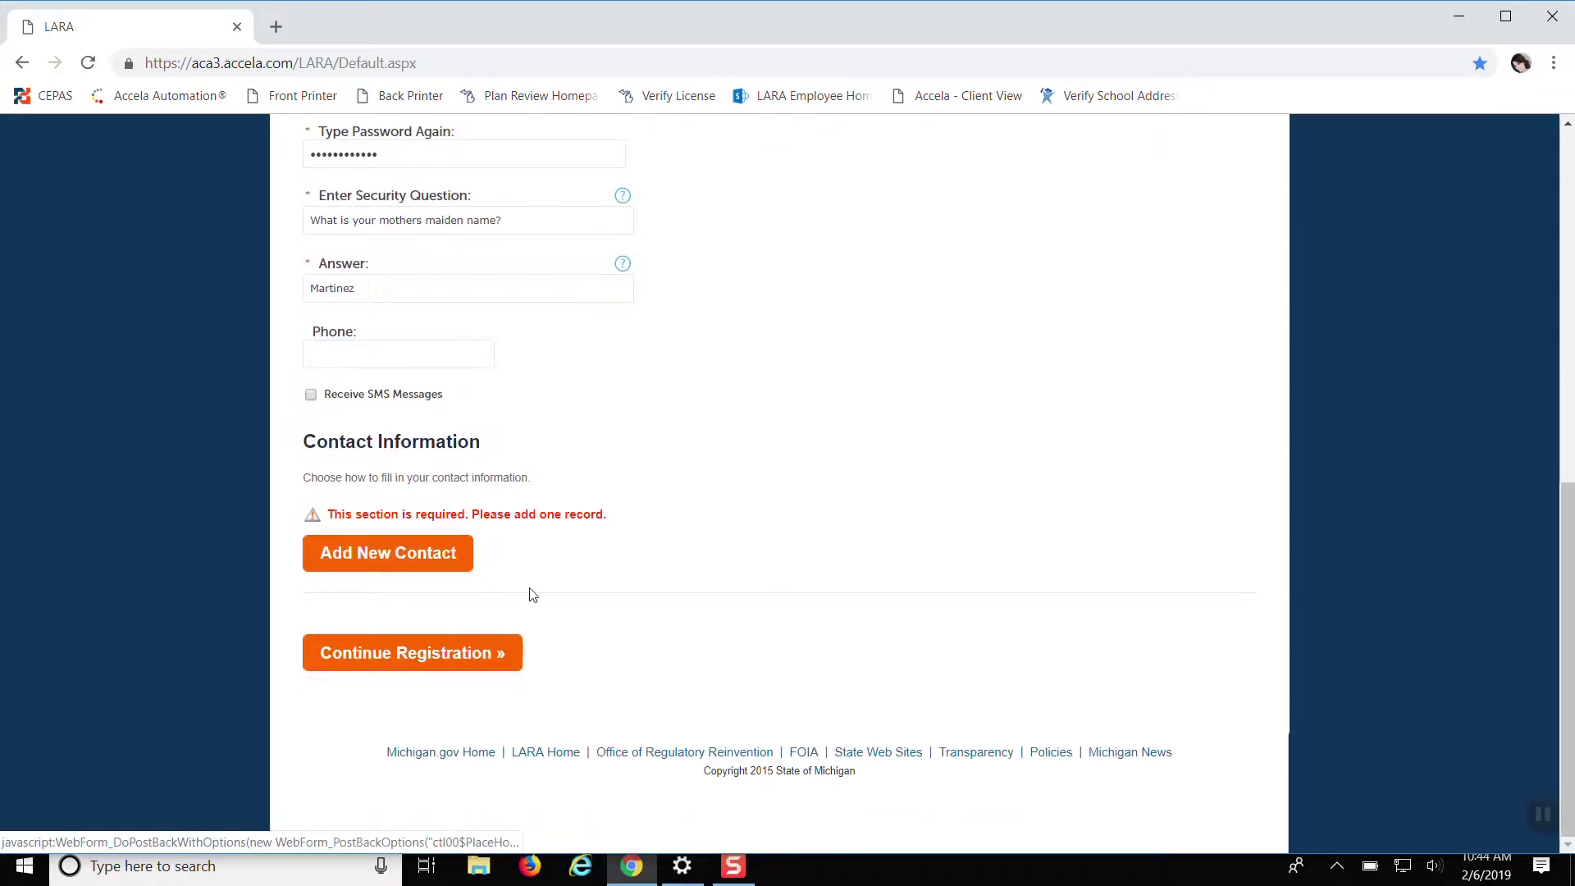
Add a new contact with Individual selected as the contact type
click(364, 557)
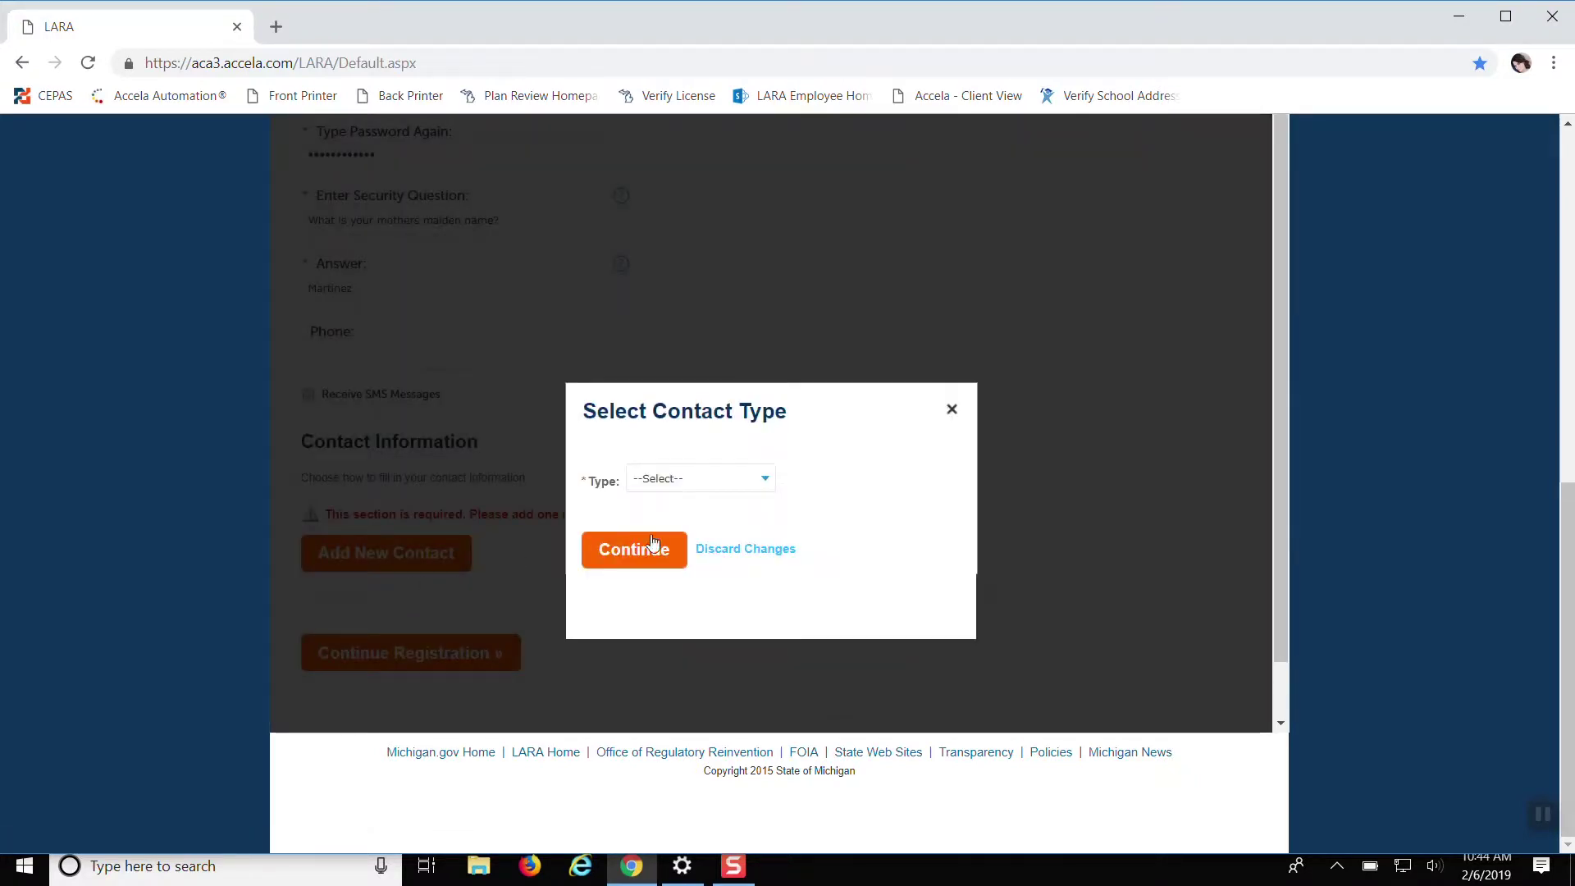
click(759, 479)
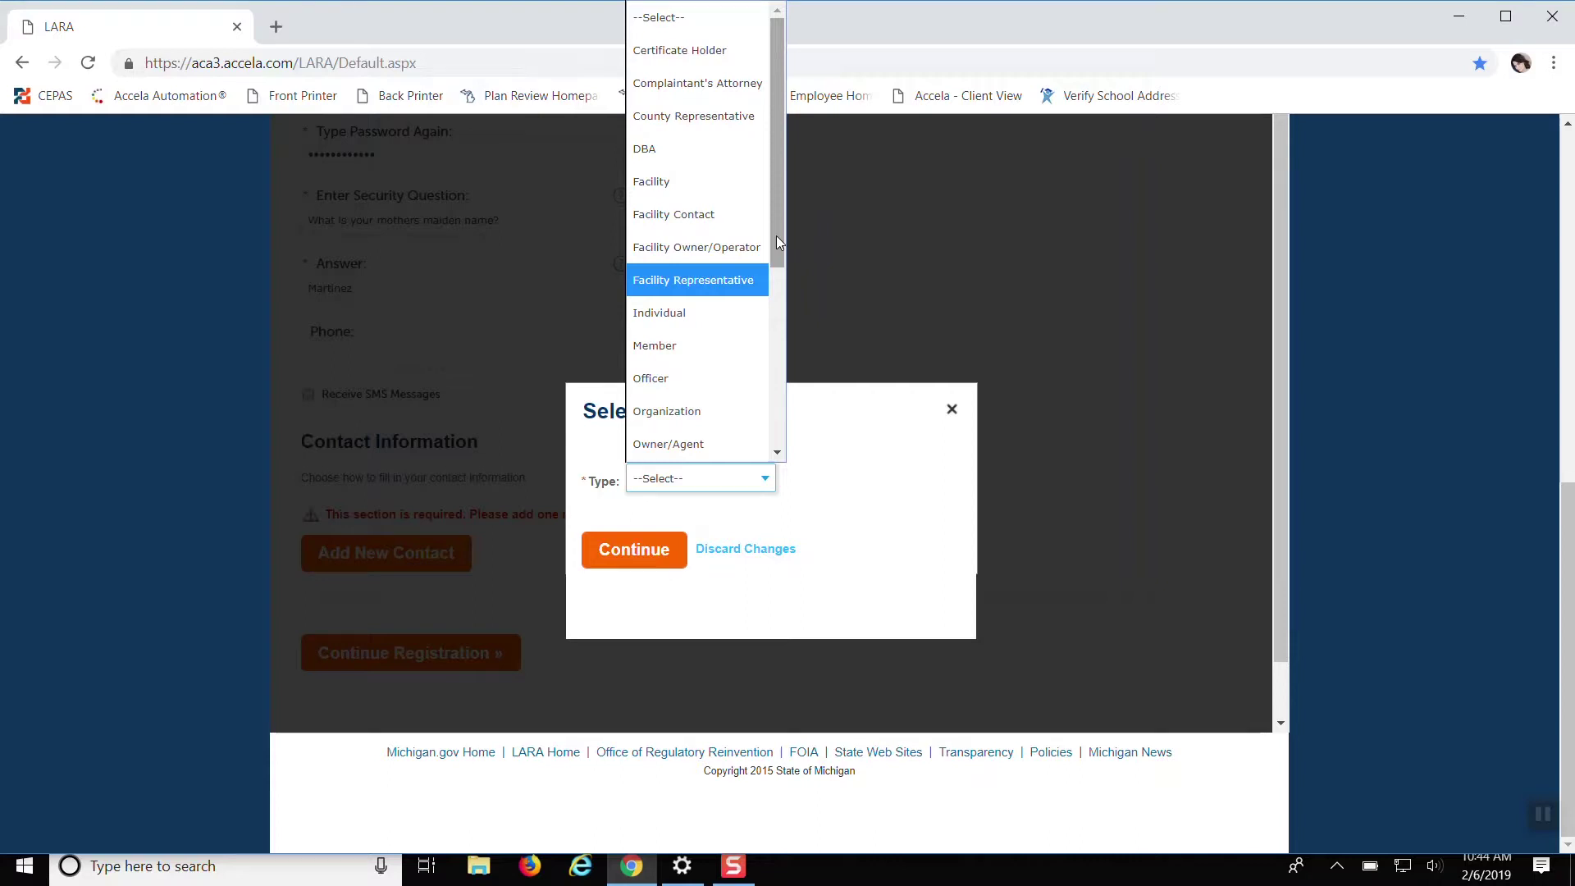
click(656, 321)
click(652, 549)
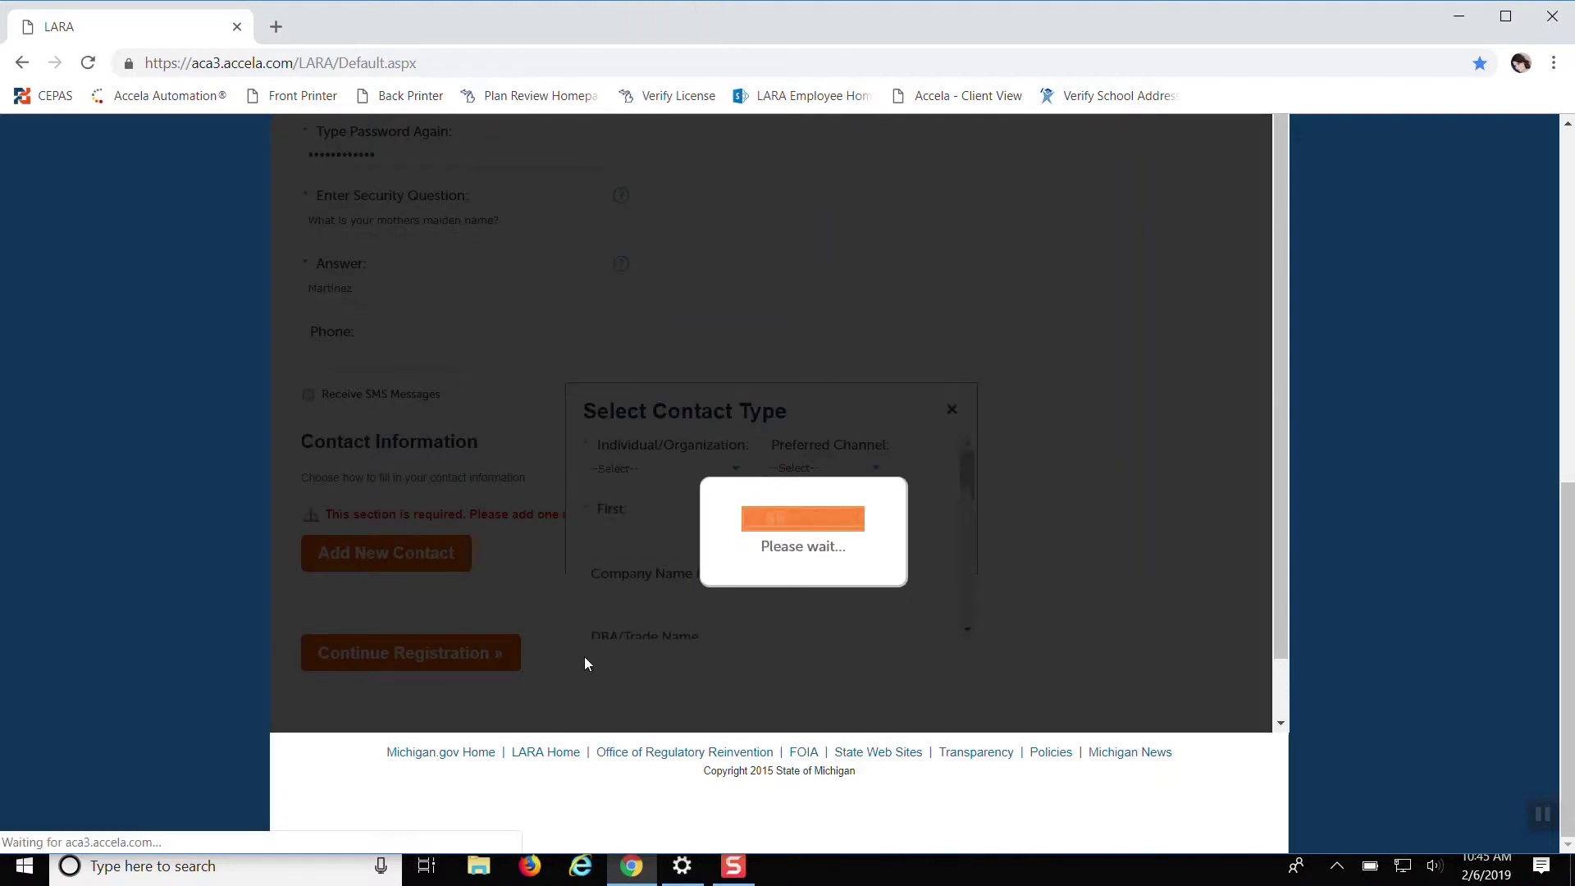
Set the contact to Individual with E-mail as the preferred channel
scroll(484, 445, up, 3)
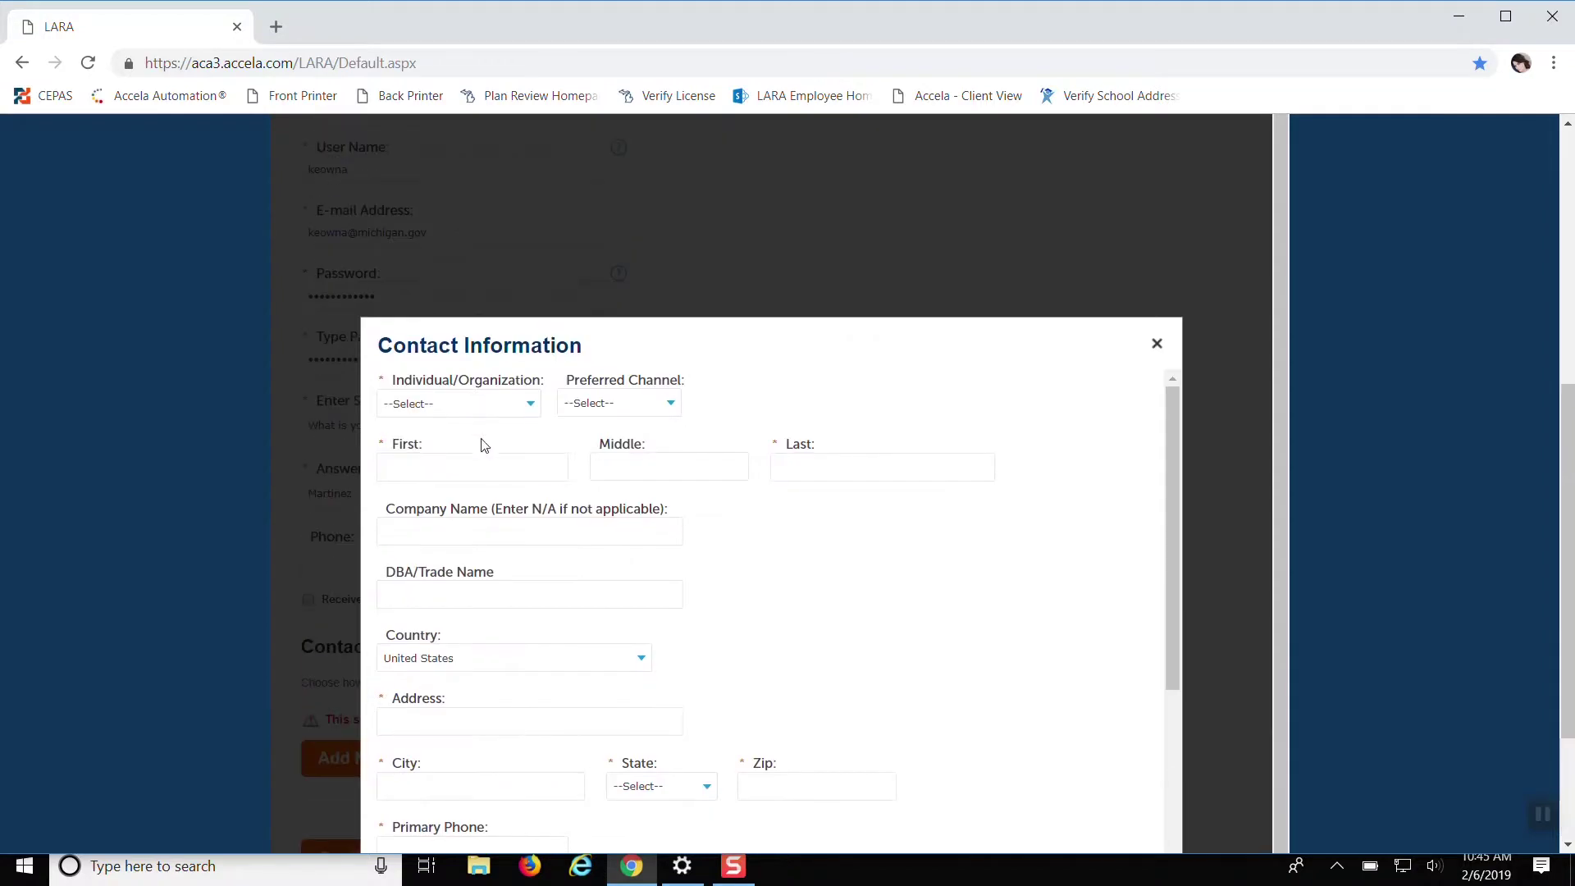
click(526, 410)
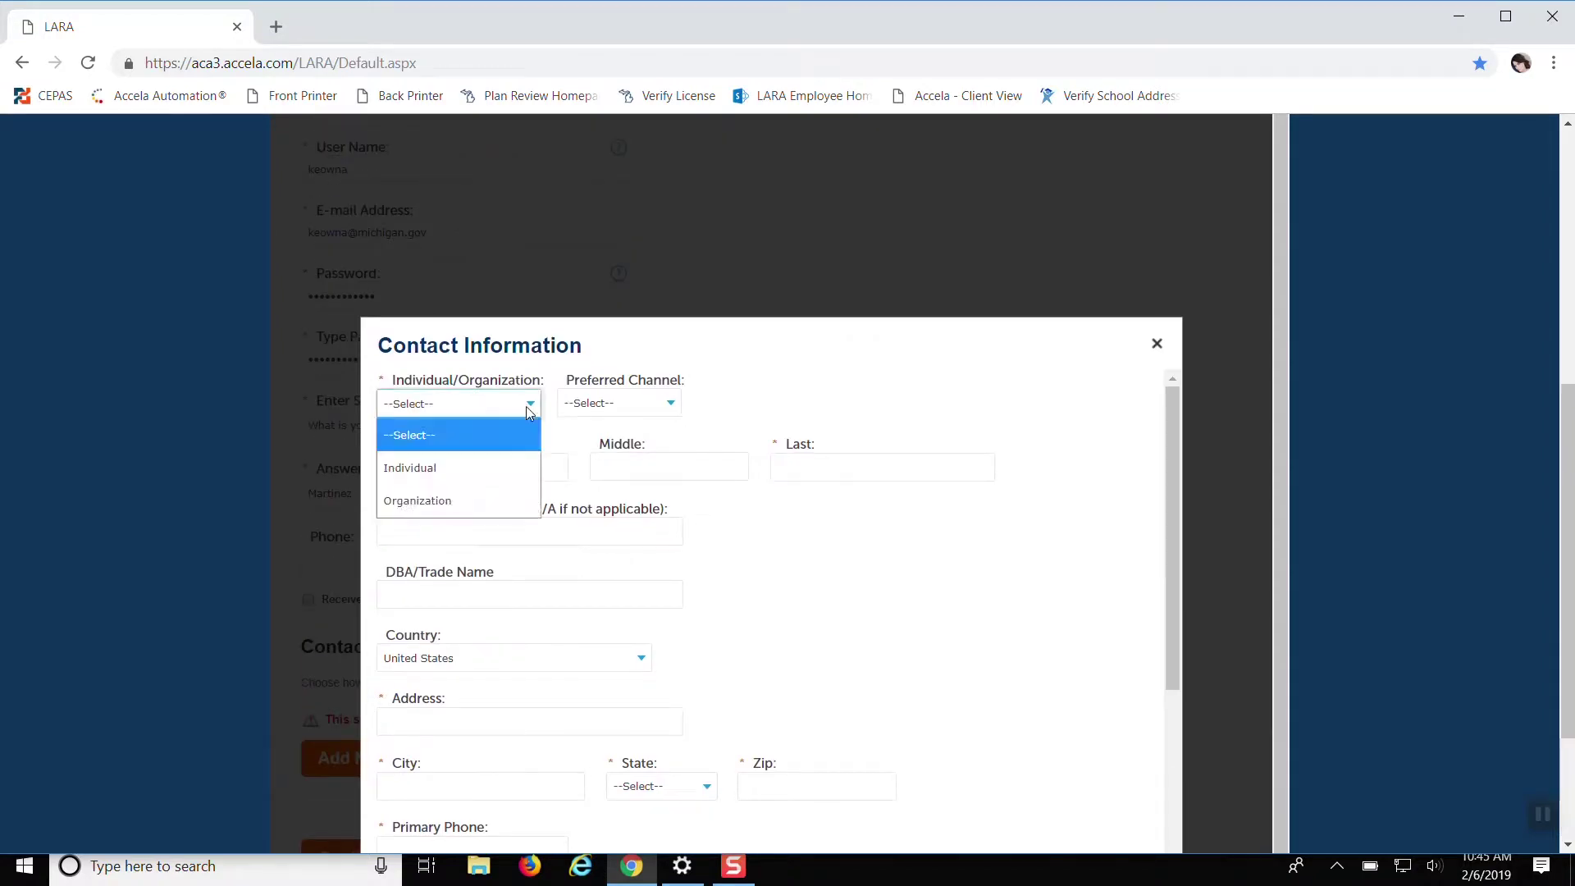
click(463, 478)
click(592, 405)
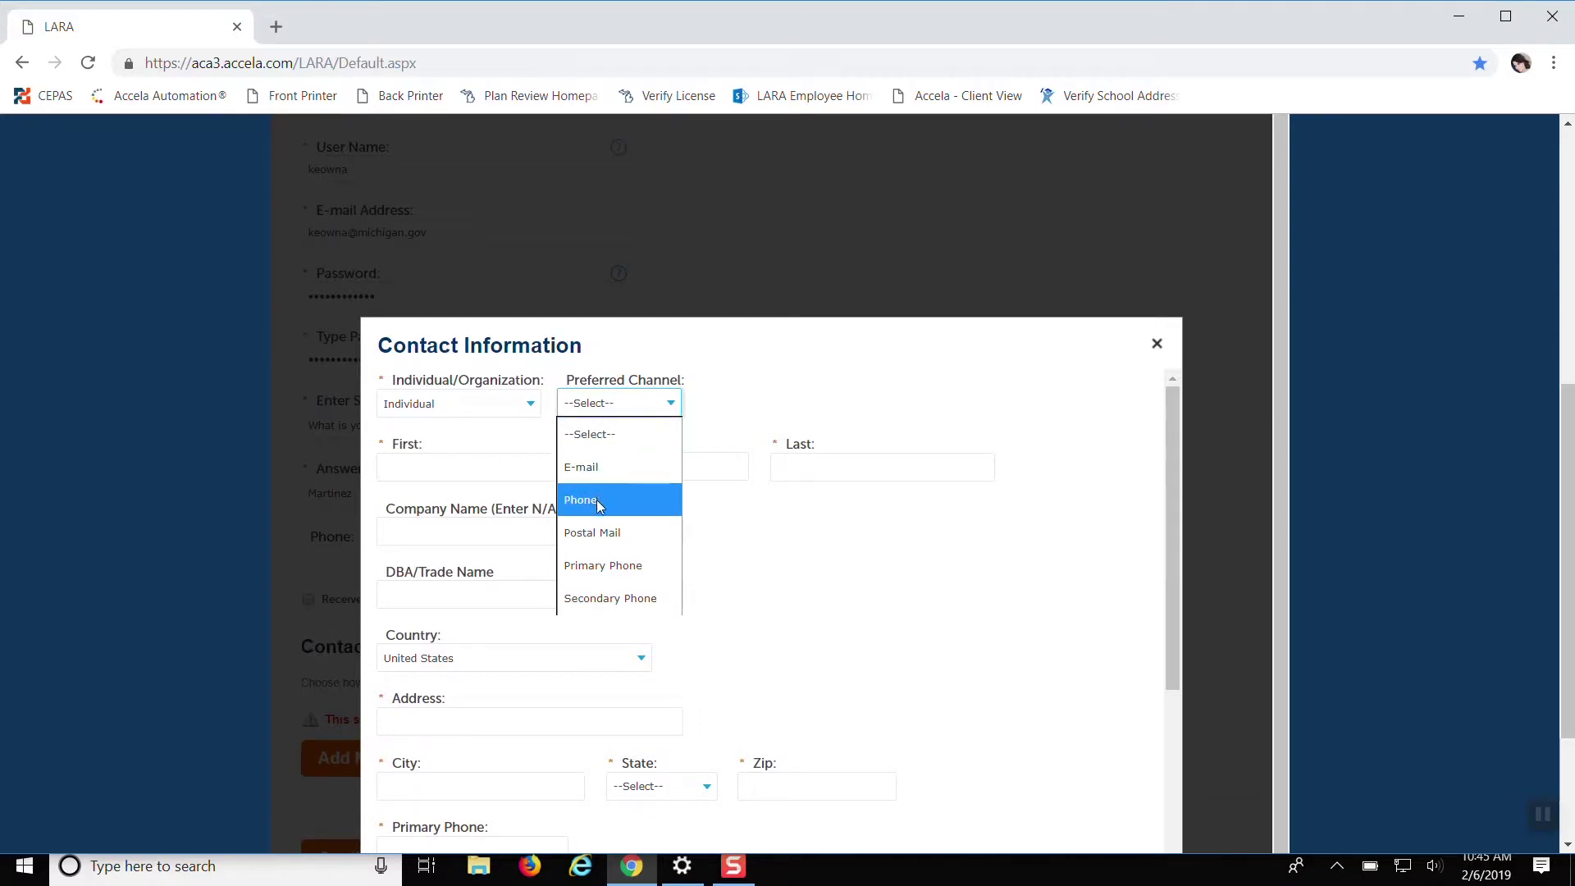
click(584, 468)
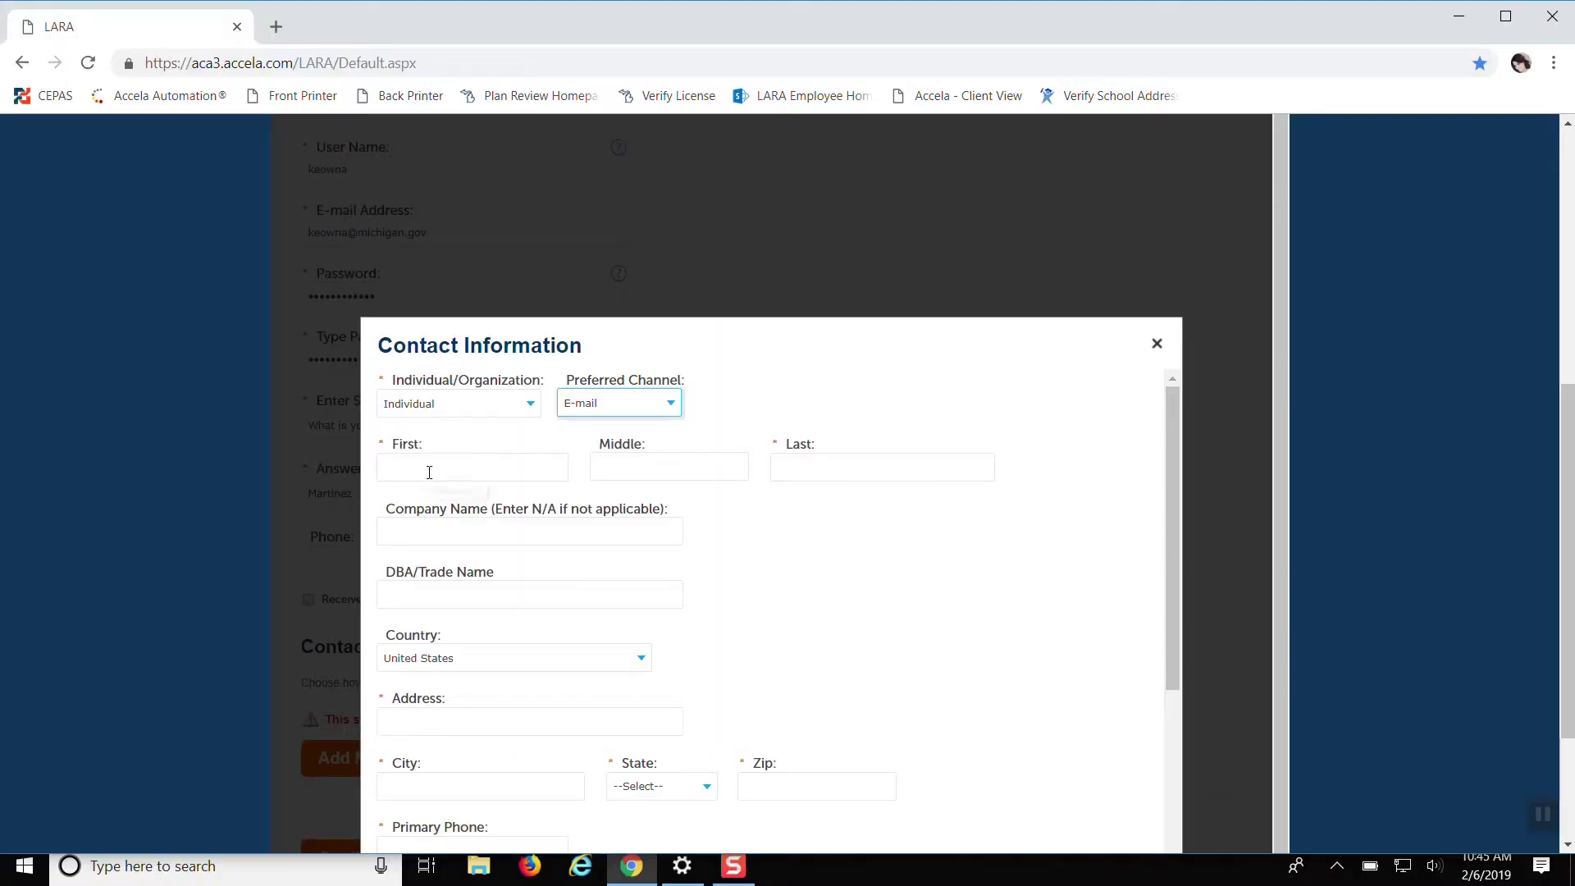
Enter the contact's first and last name
click(423, 467)
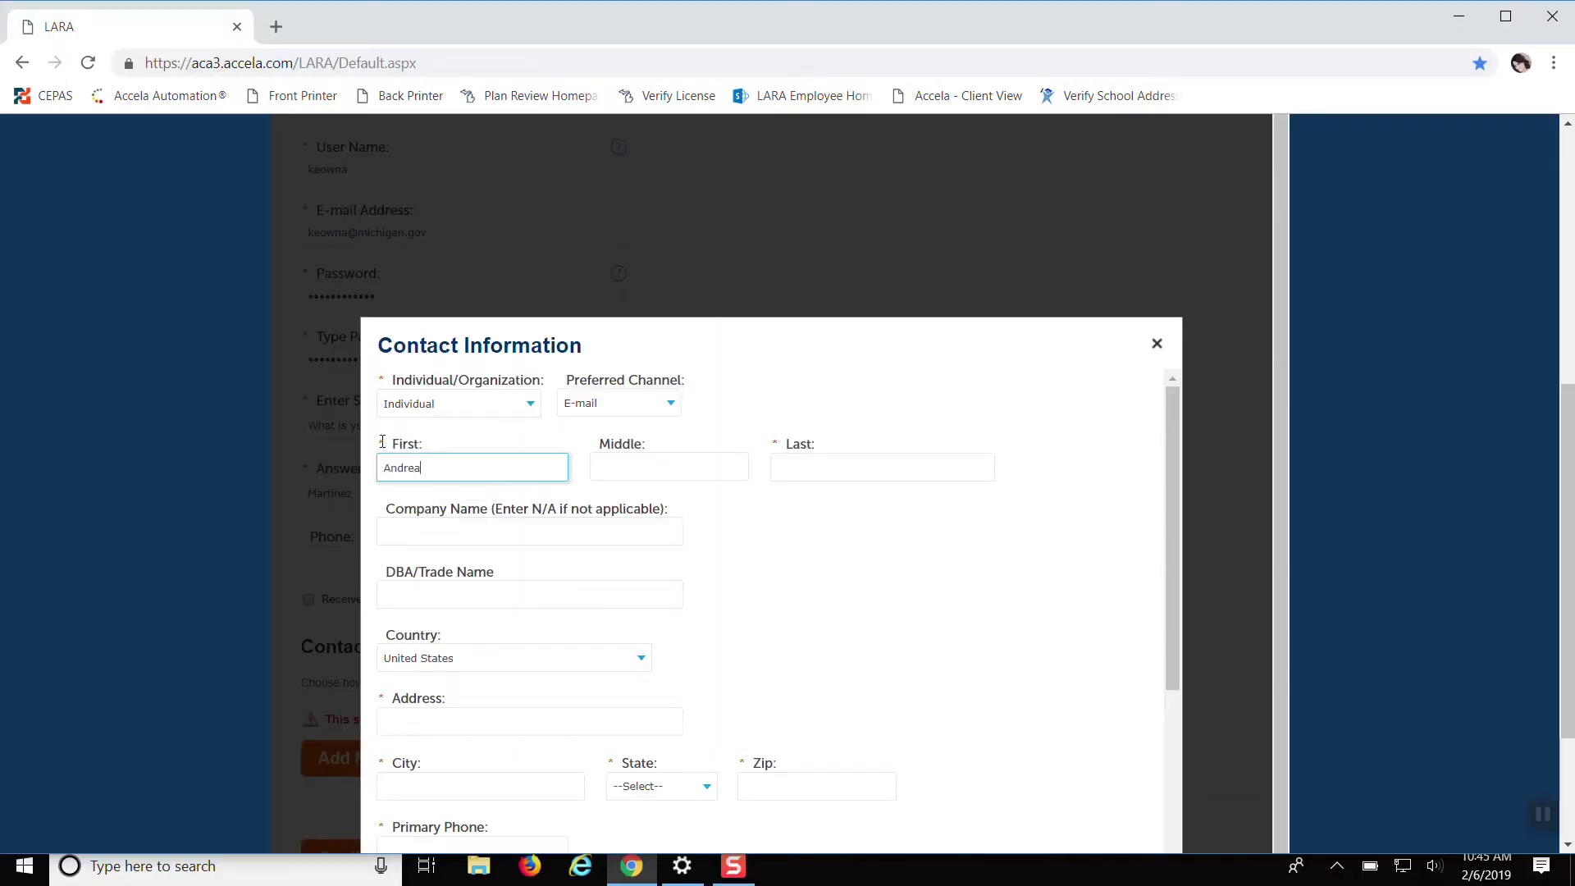
key(Tab)
key(Tab)
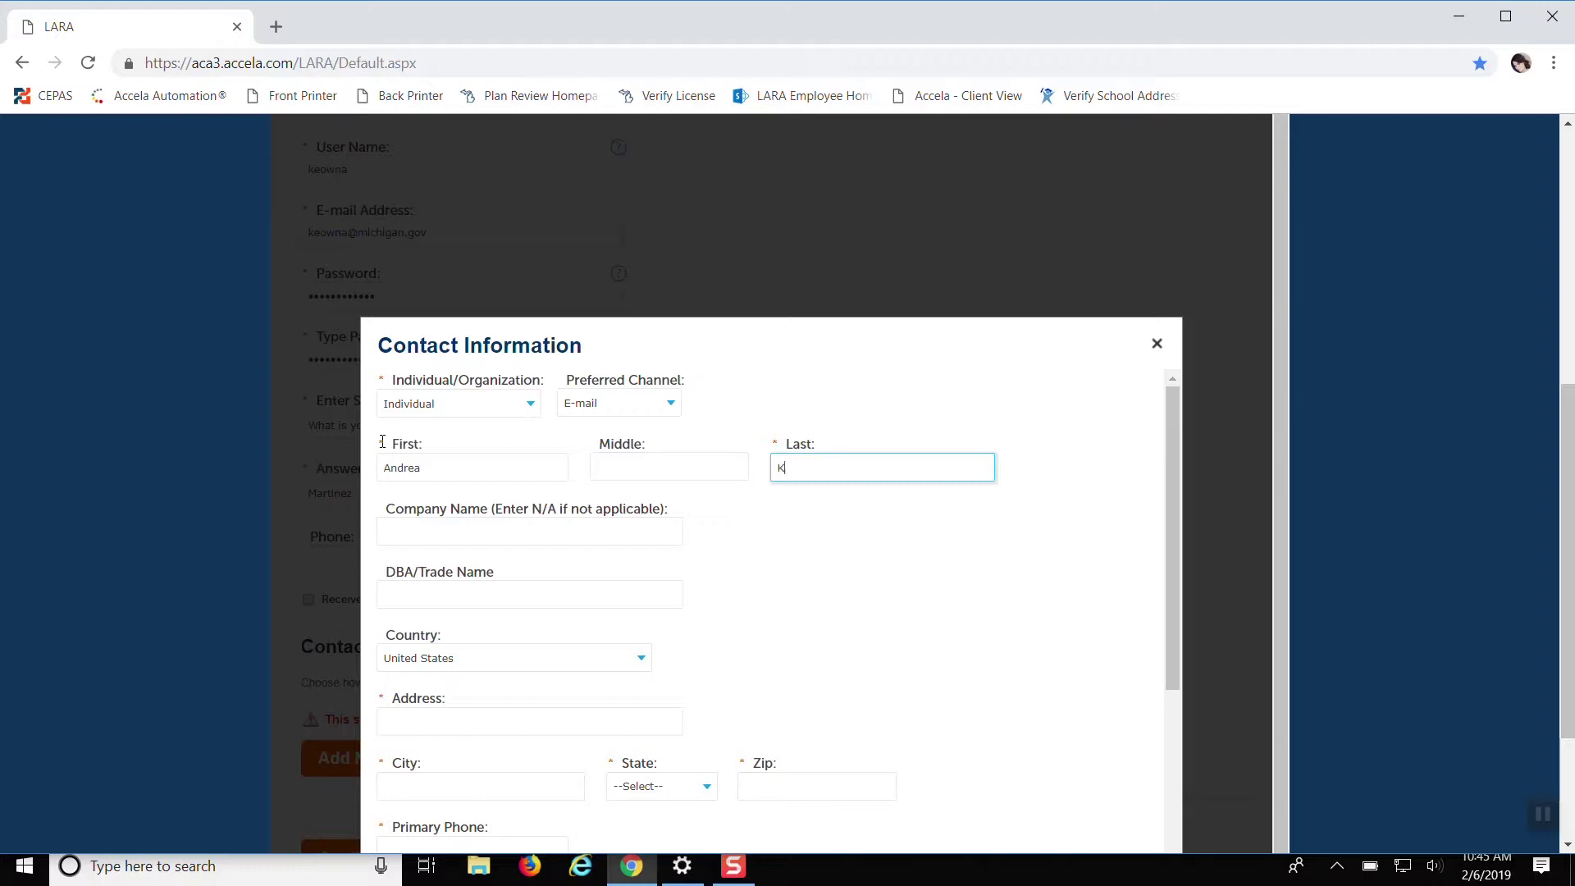
scroll(379, 449, down, 3)
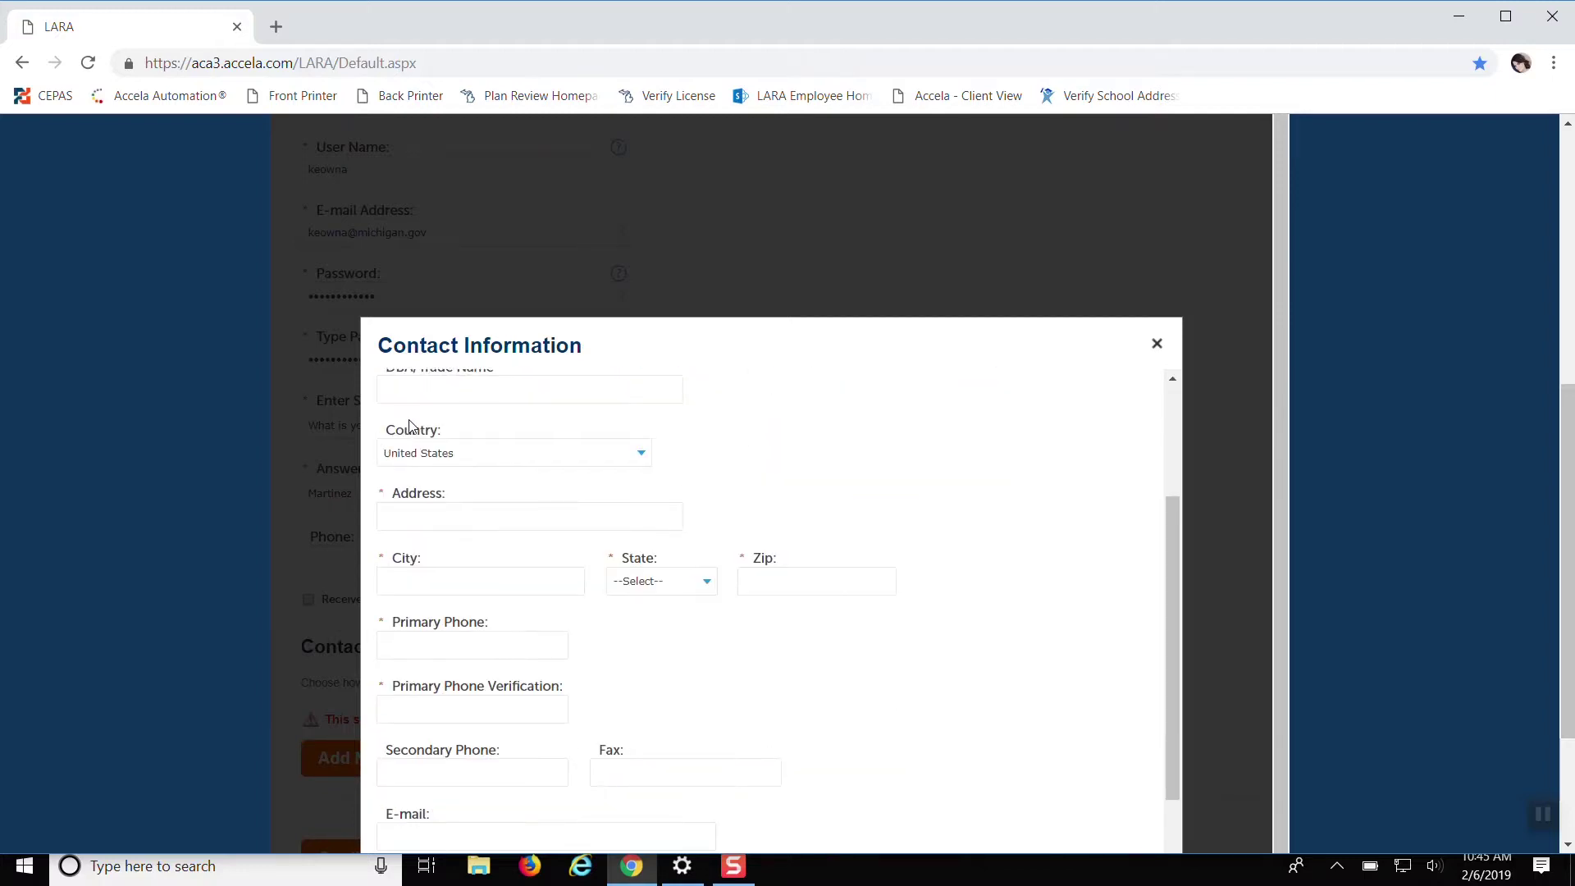
scroll(393, 429, up, 2)
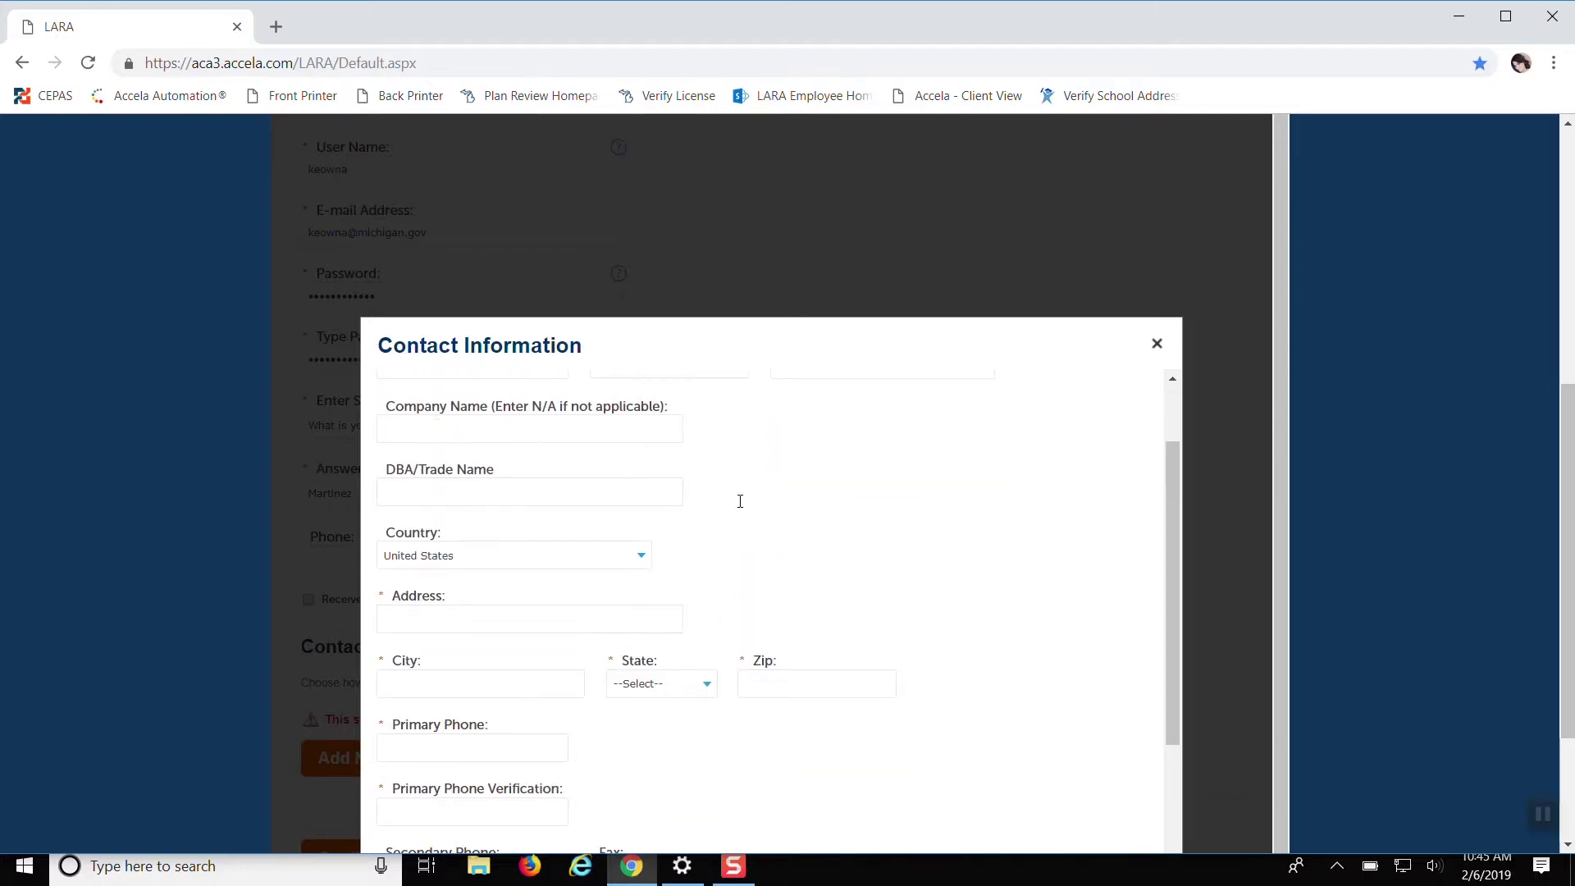
scroll(811, 511, down, 1)
Fill in the contact's street address and e-mail address
click(422, 521)
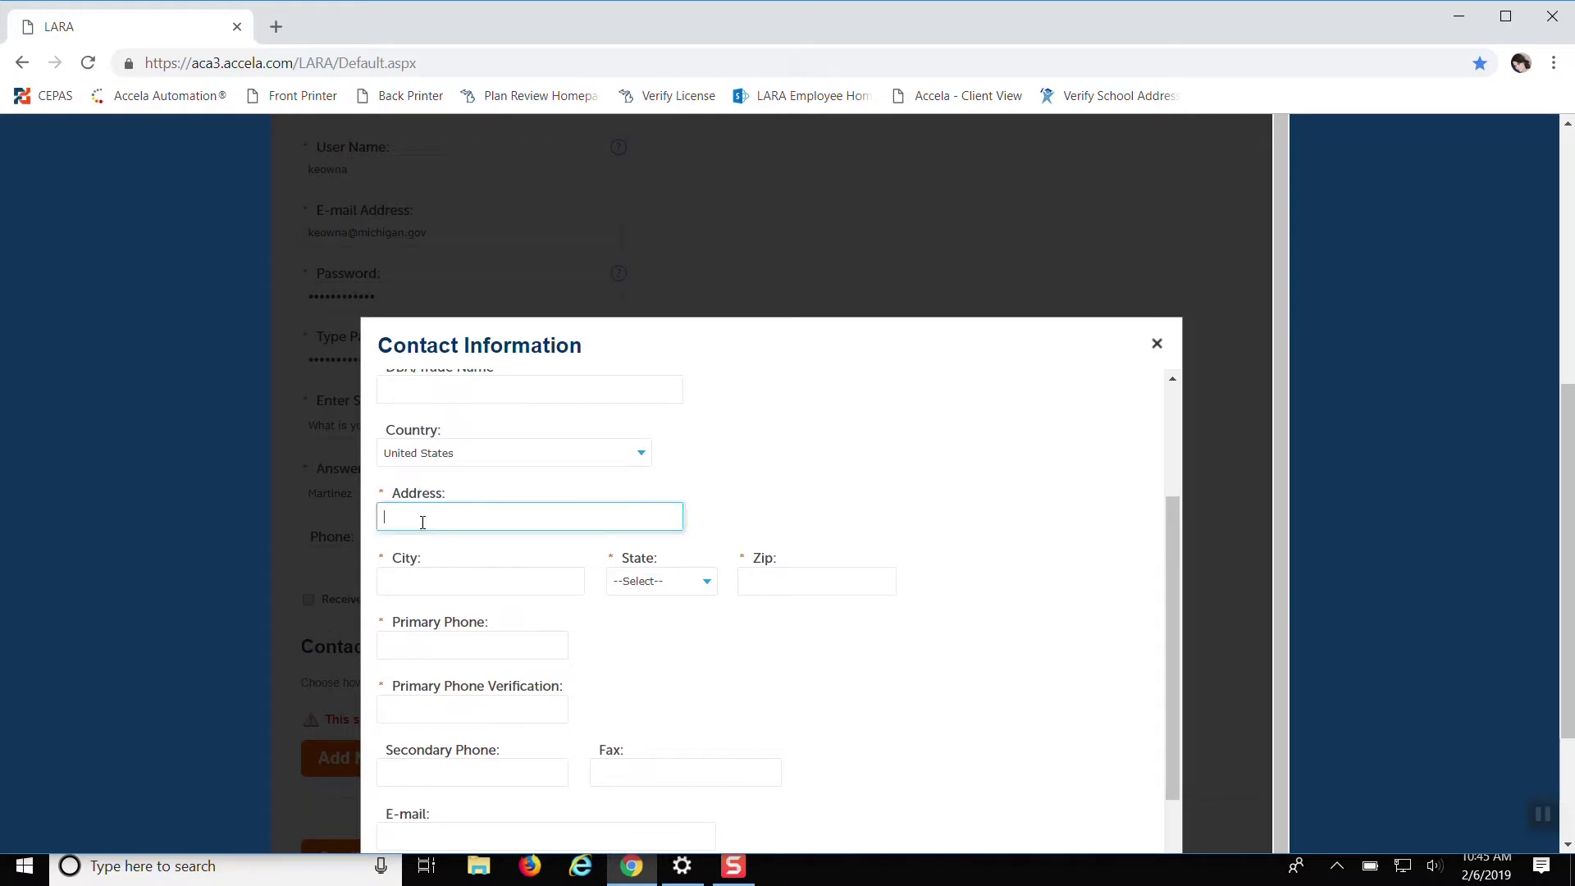
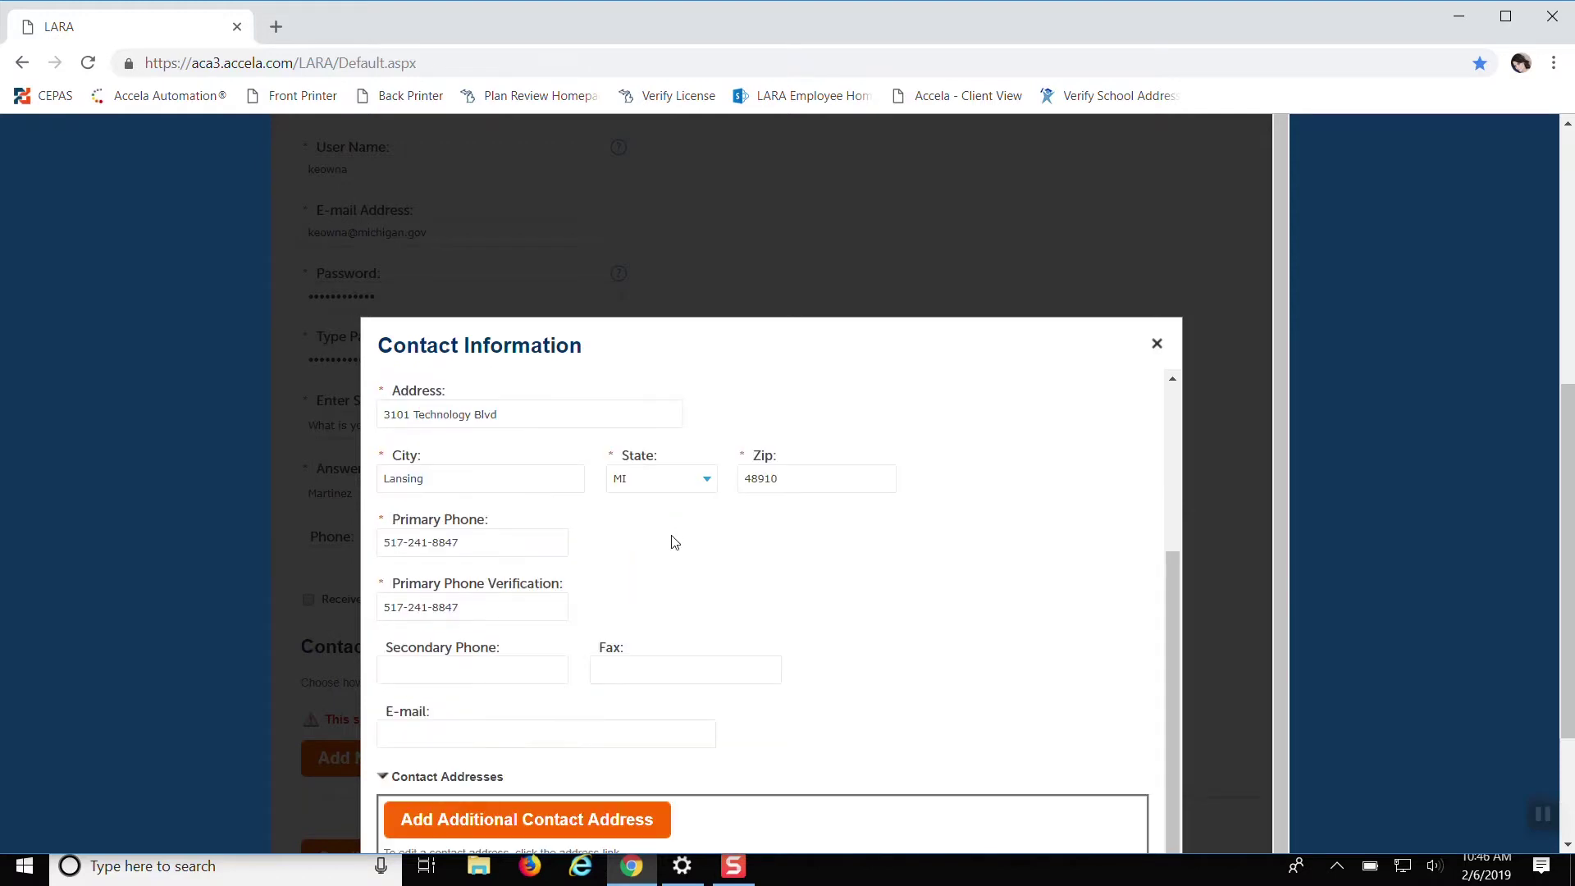
scroll(671, 538, down, 1)
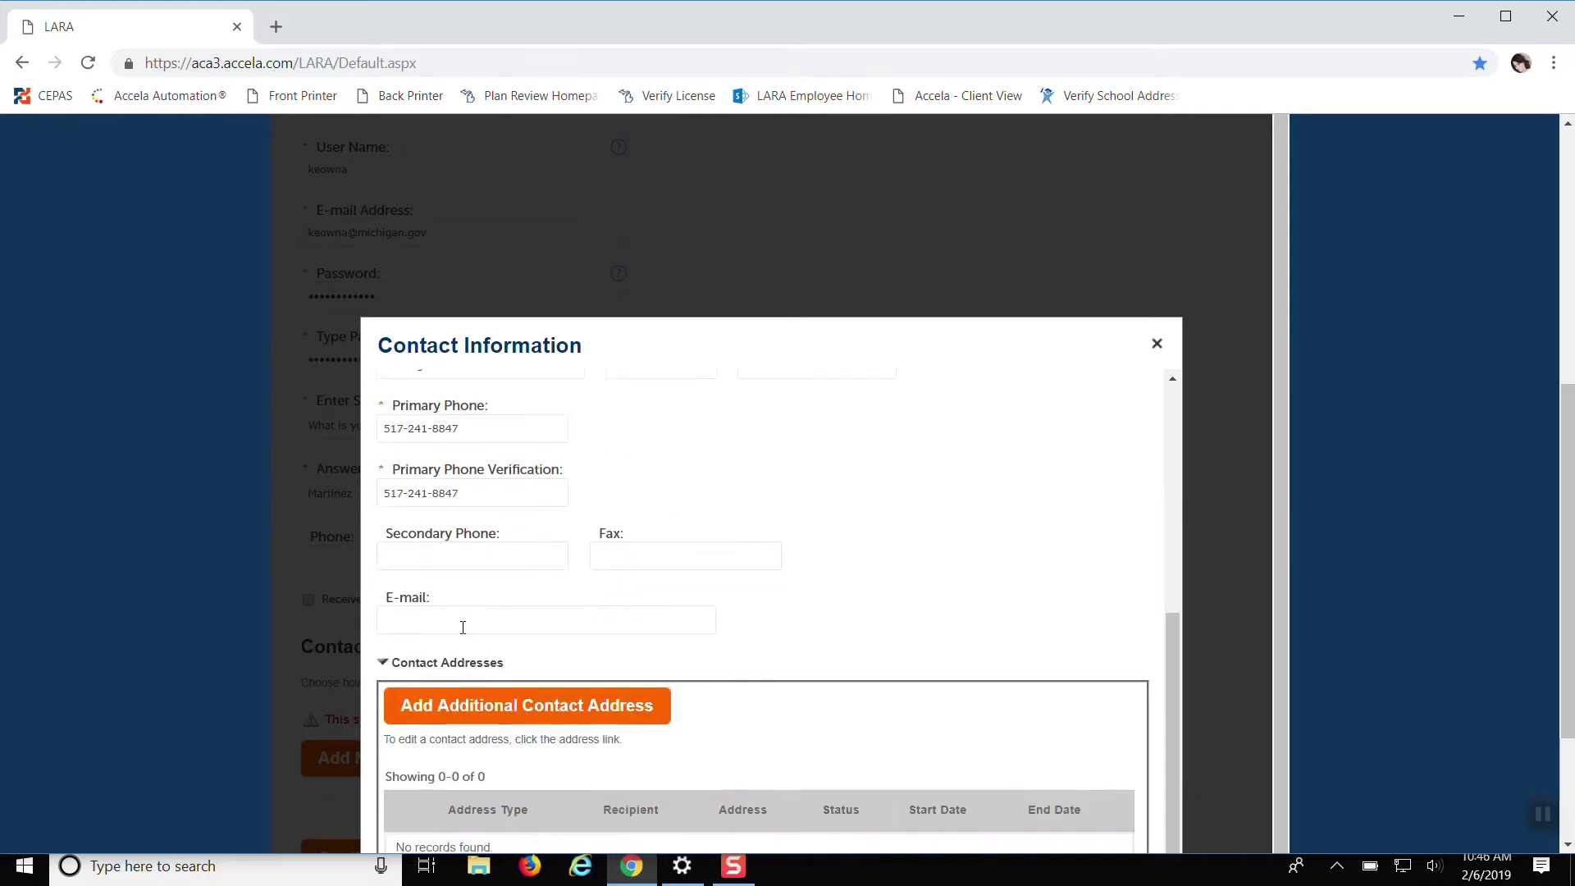
click(448, 624)
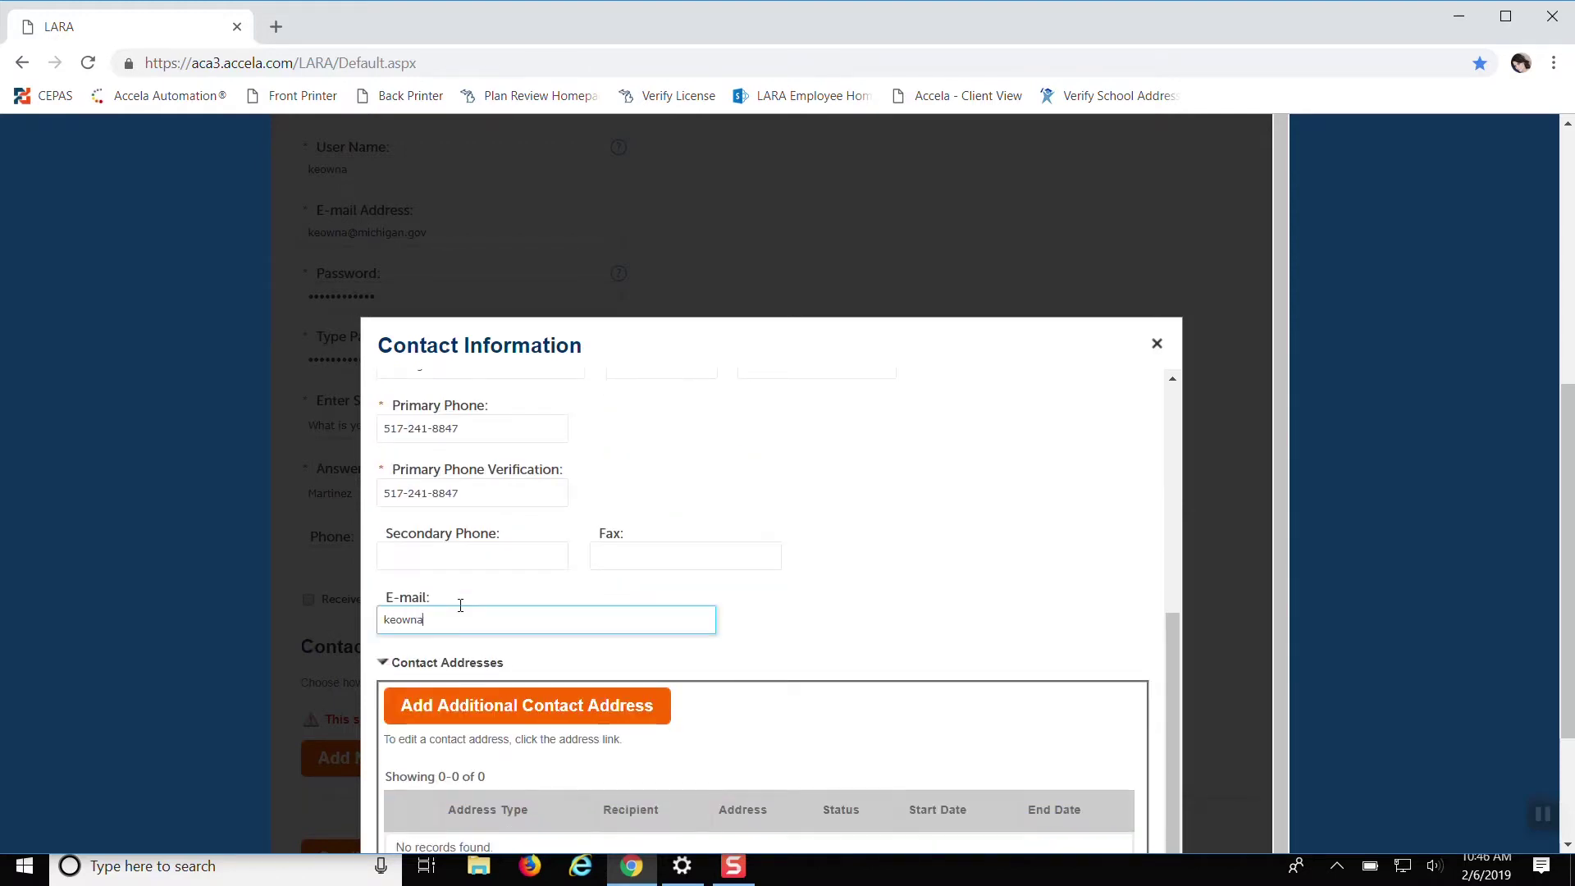
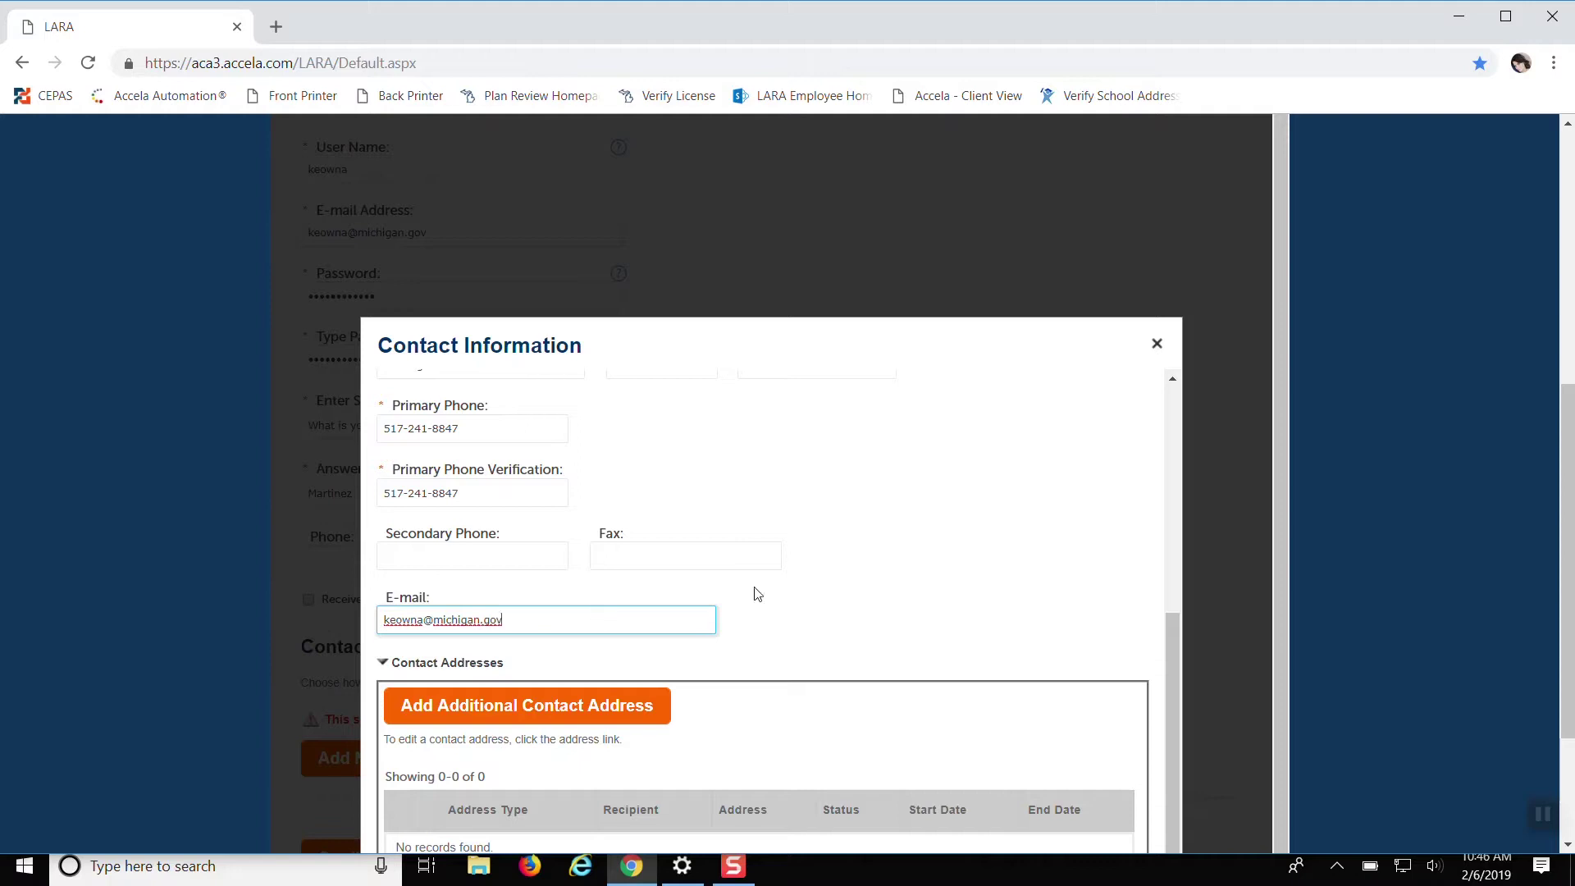
click(756, 593)
scroll(857, 563, down, 3)
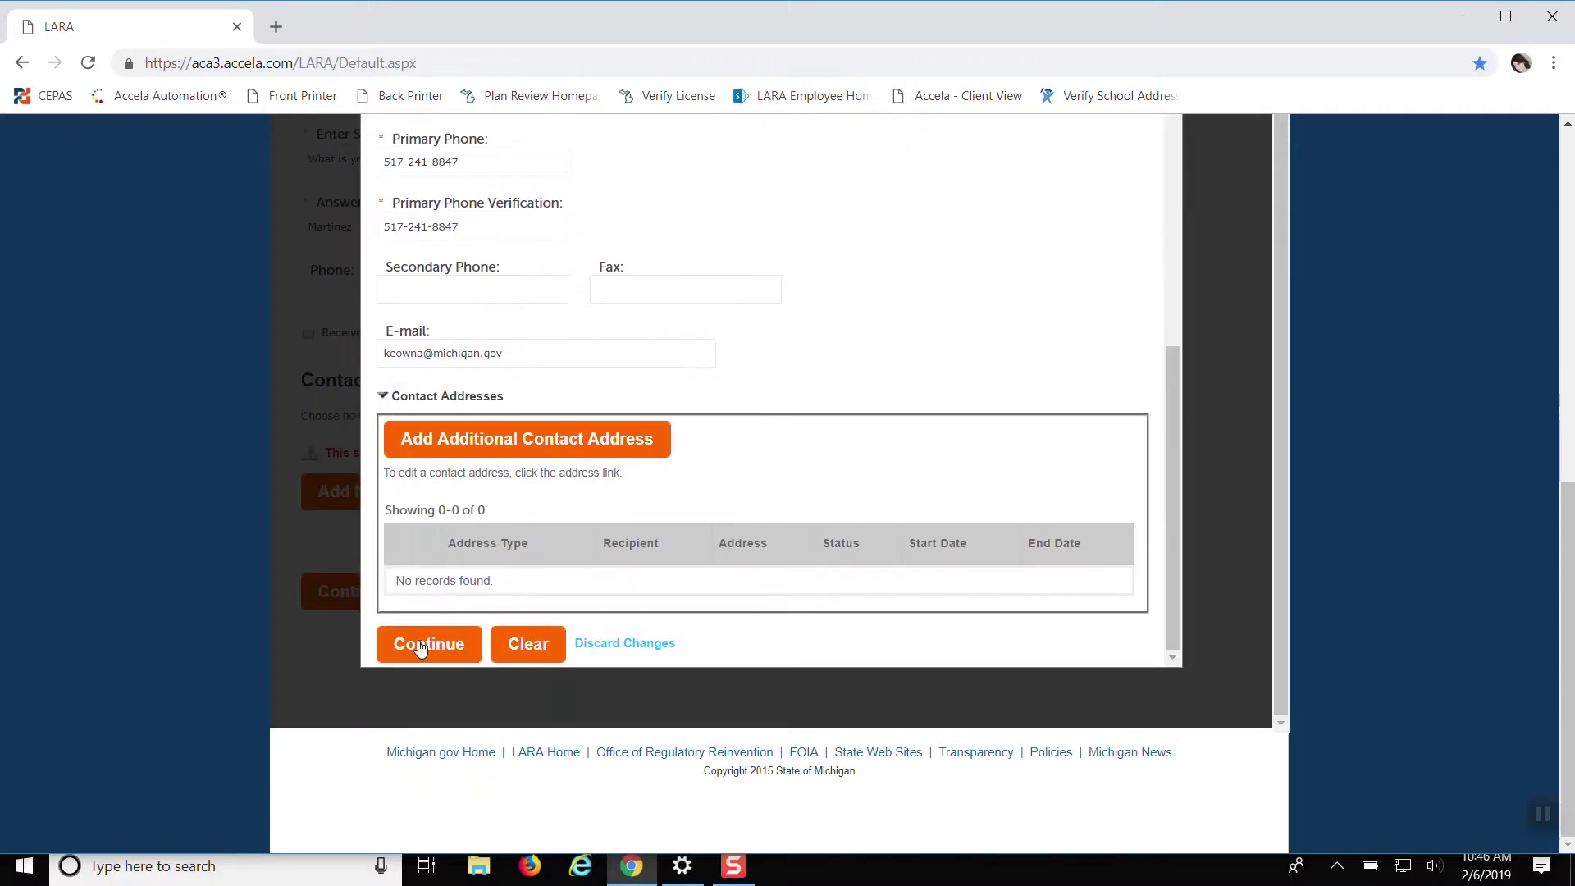
Save the contact as a new record and submit the completed registration
click(420, 647)
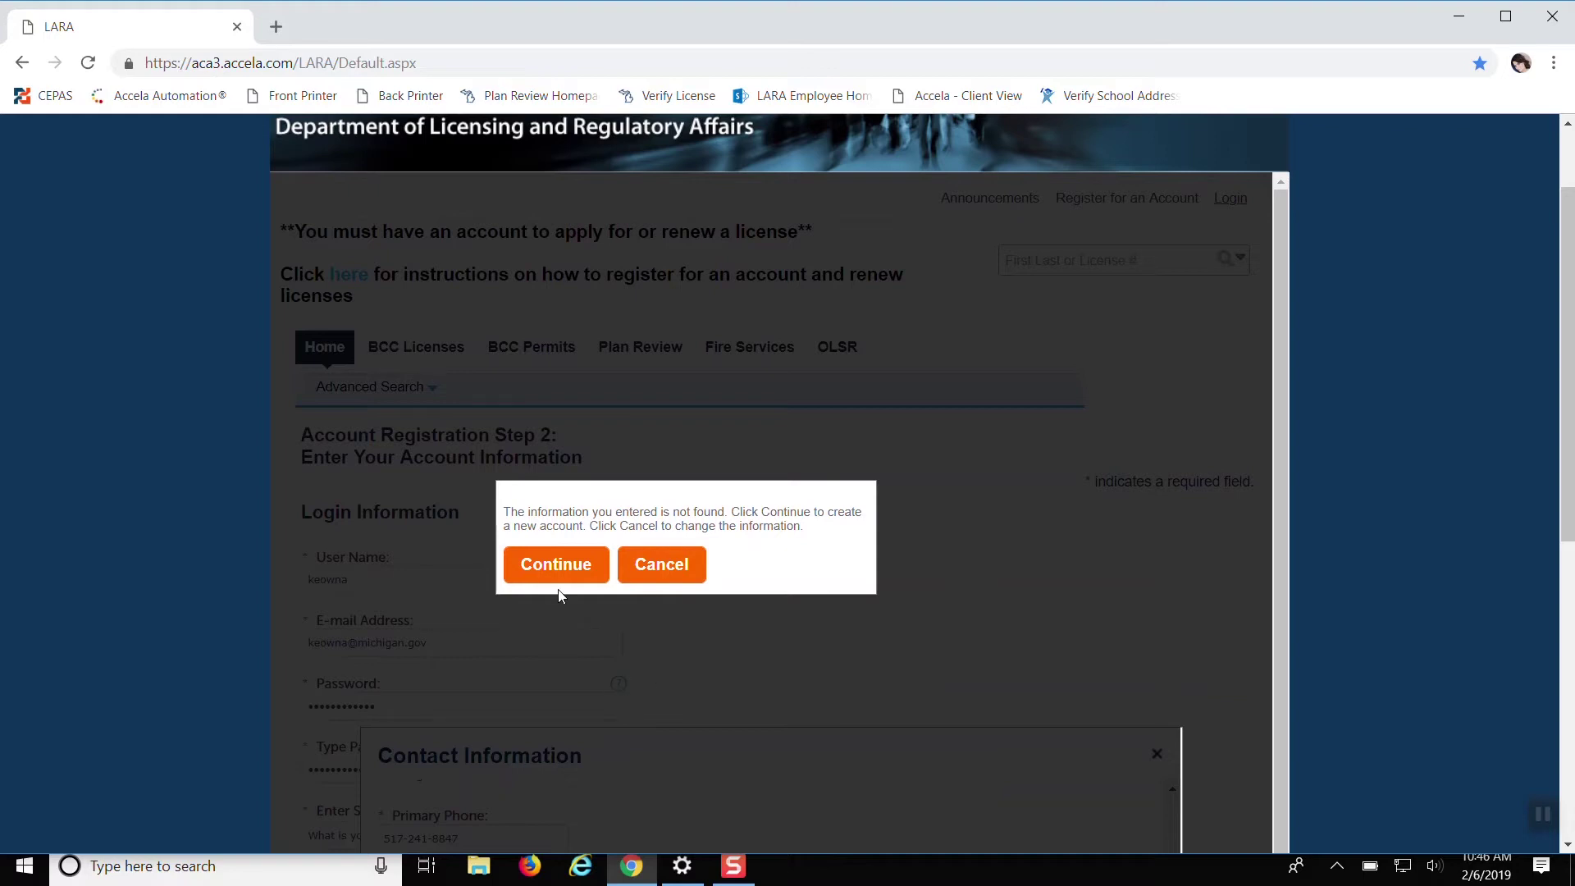
click(560, 568)
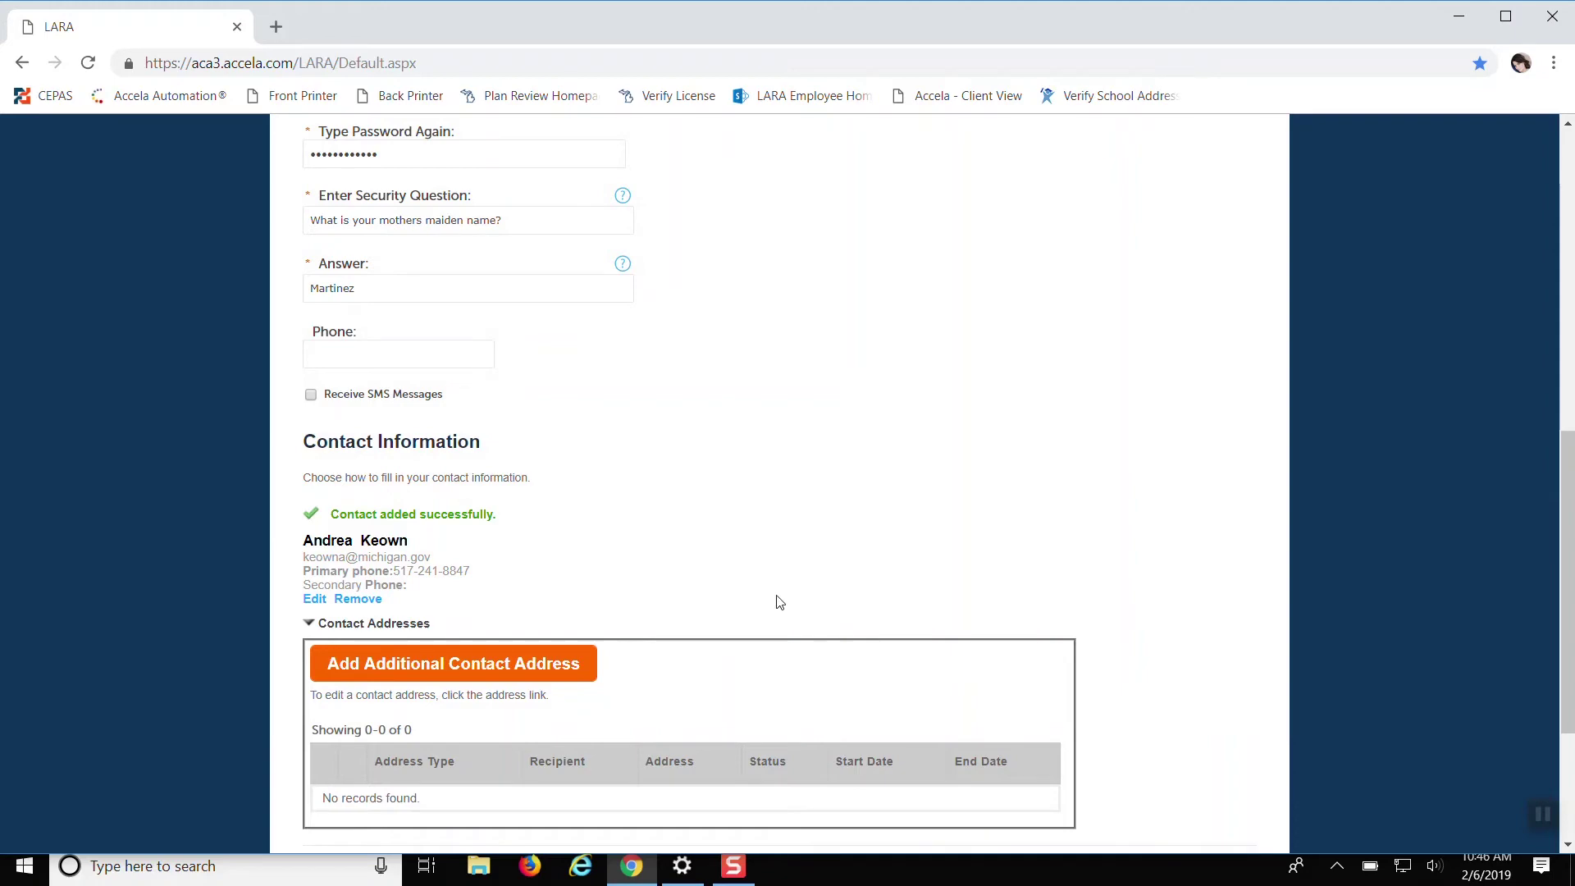
scroll(837, 620, up, 5)
scroll(817, 633, down, 8)
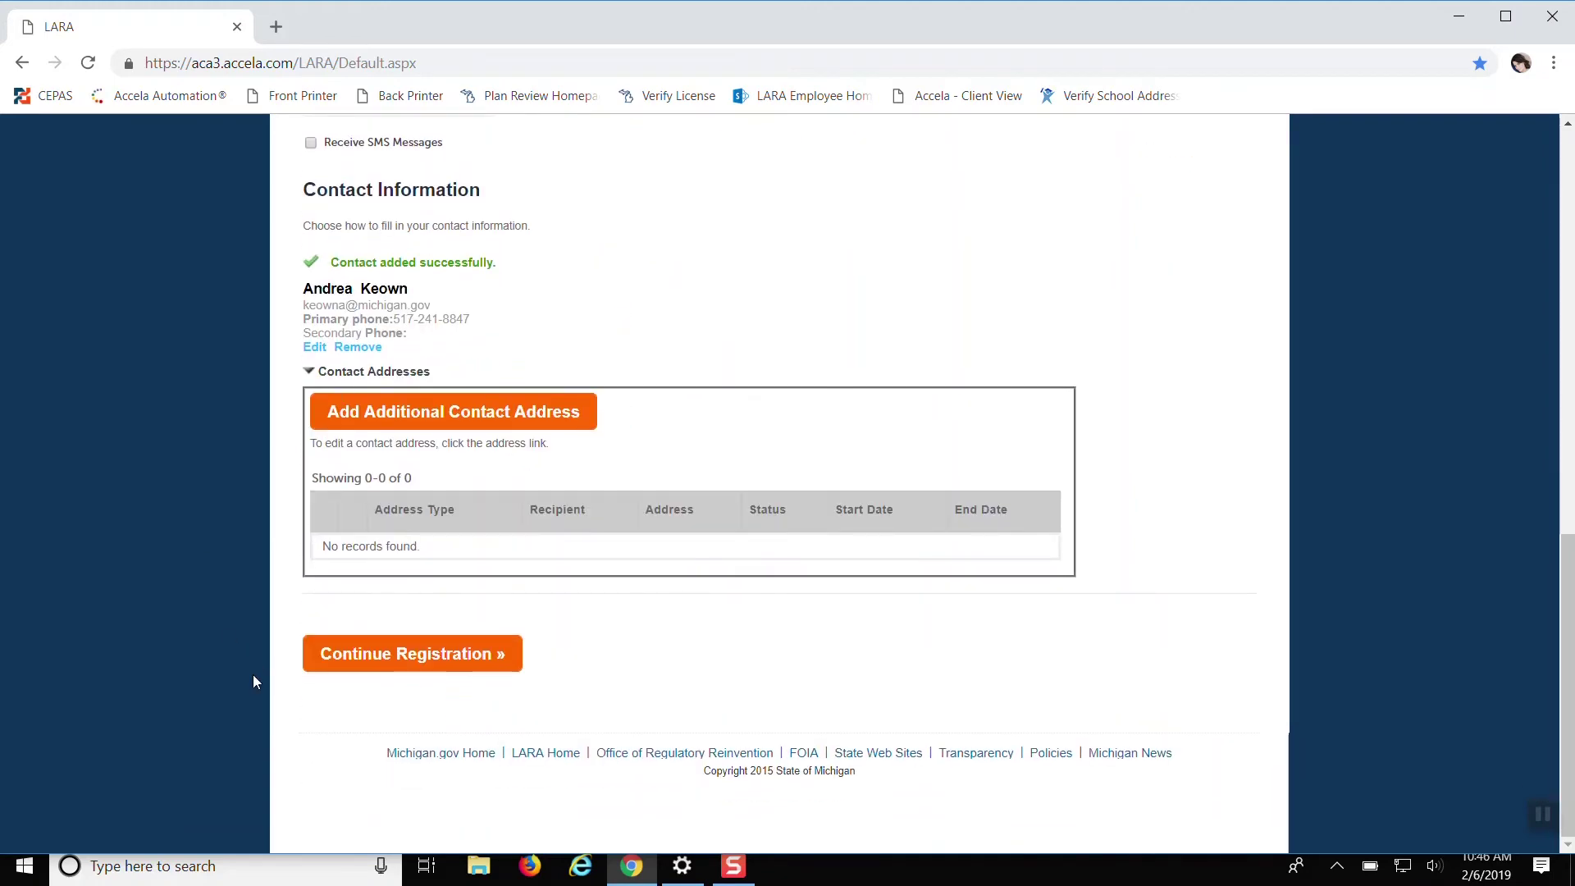
click(369, 664)
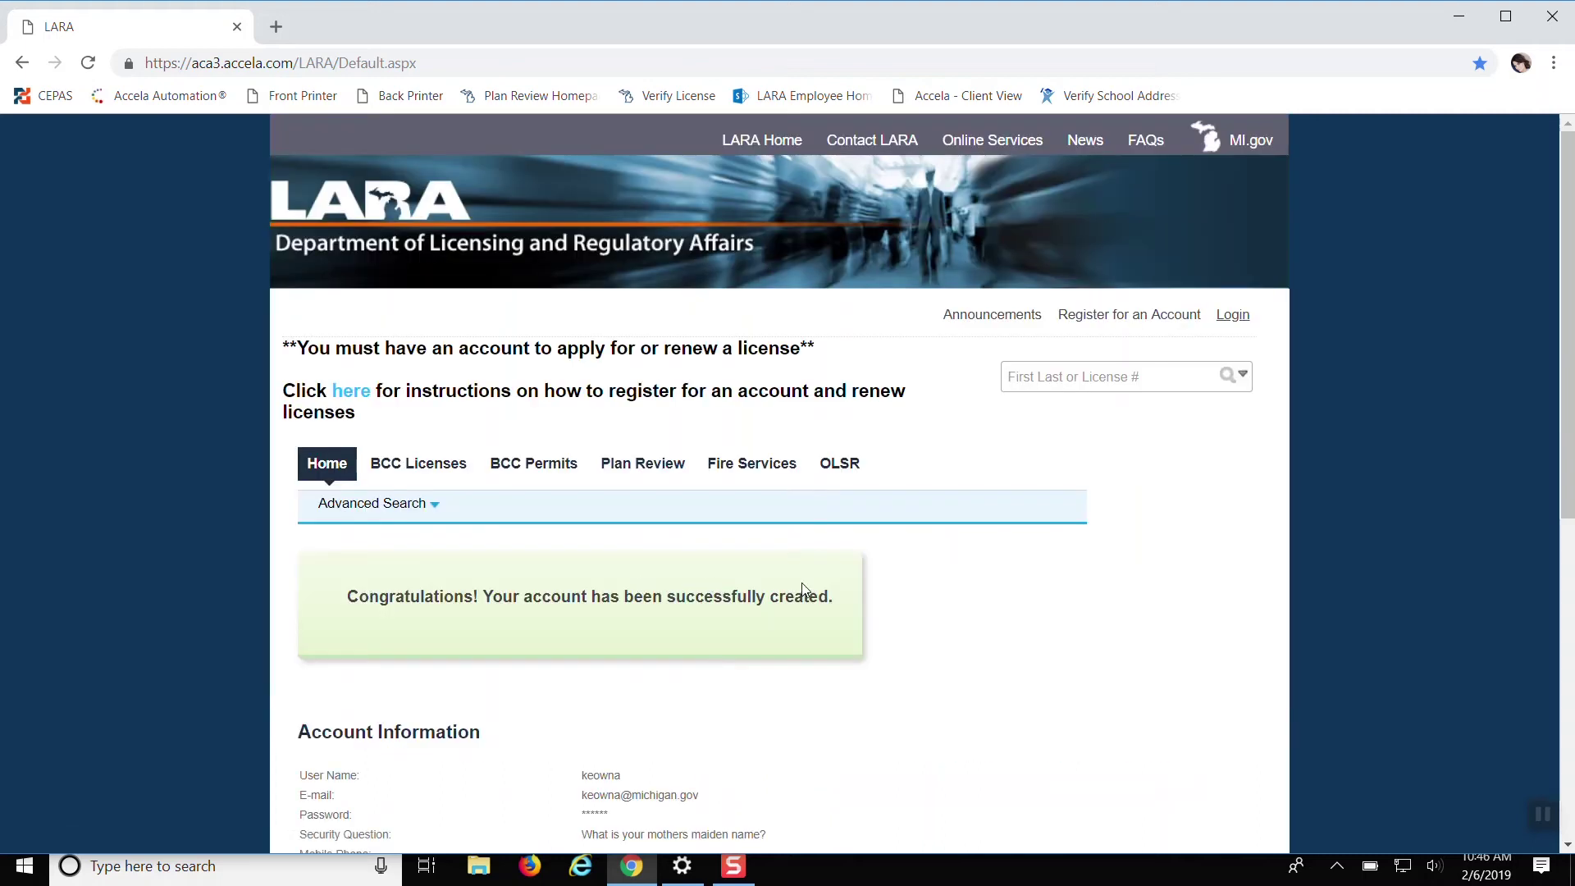
Scroll down to review the account and Individual contact details on the confirmation page
scroll(935, 534, down, 3)
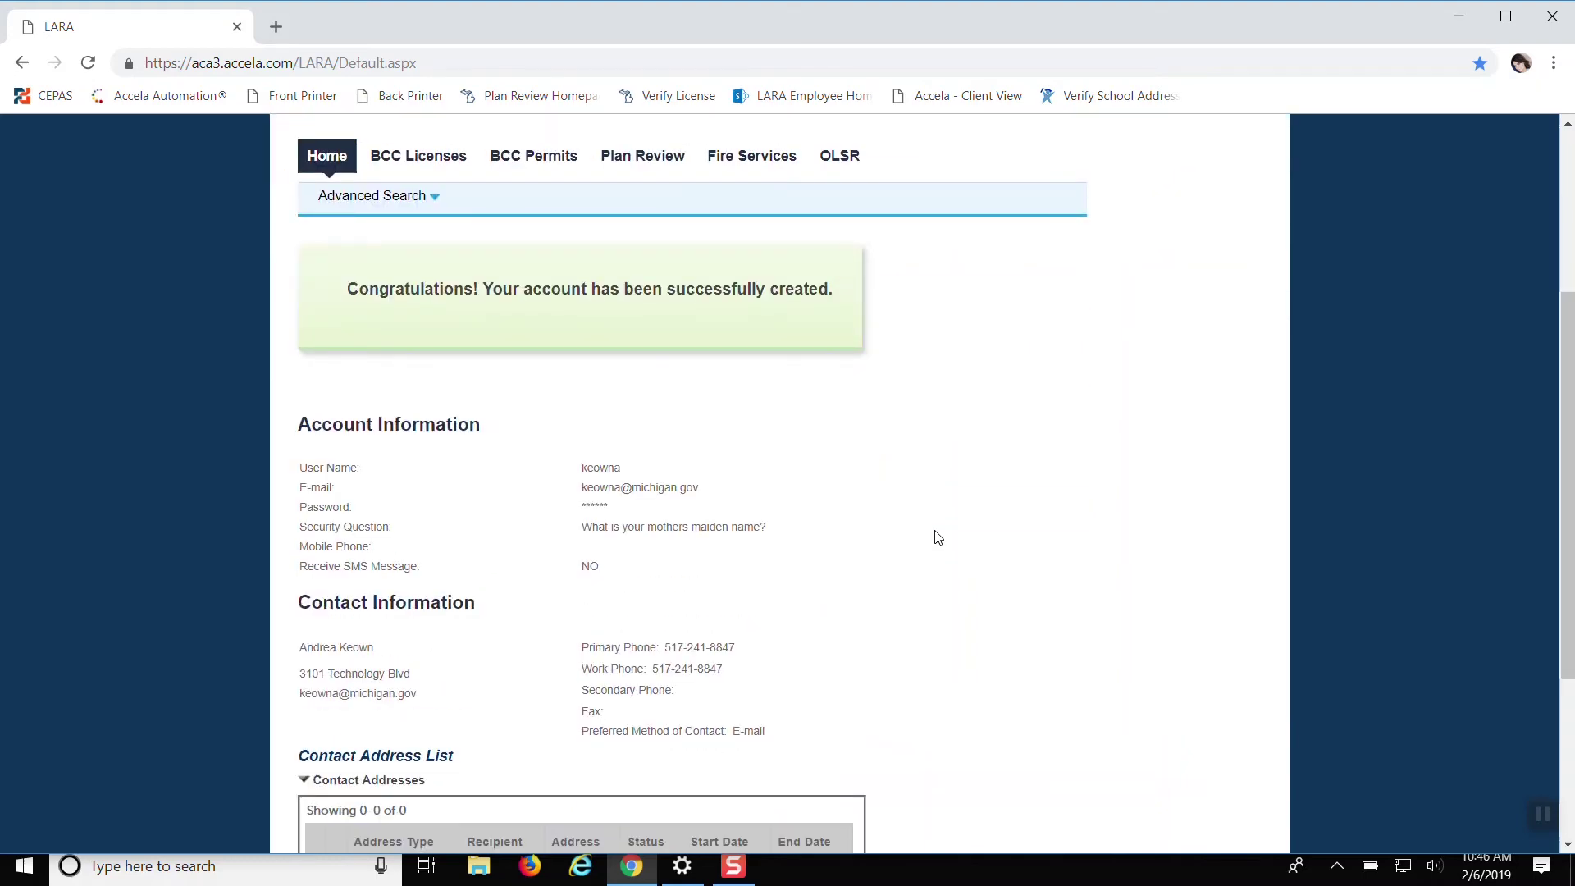